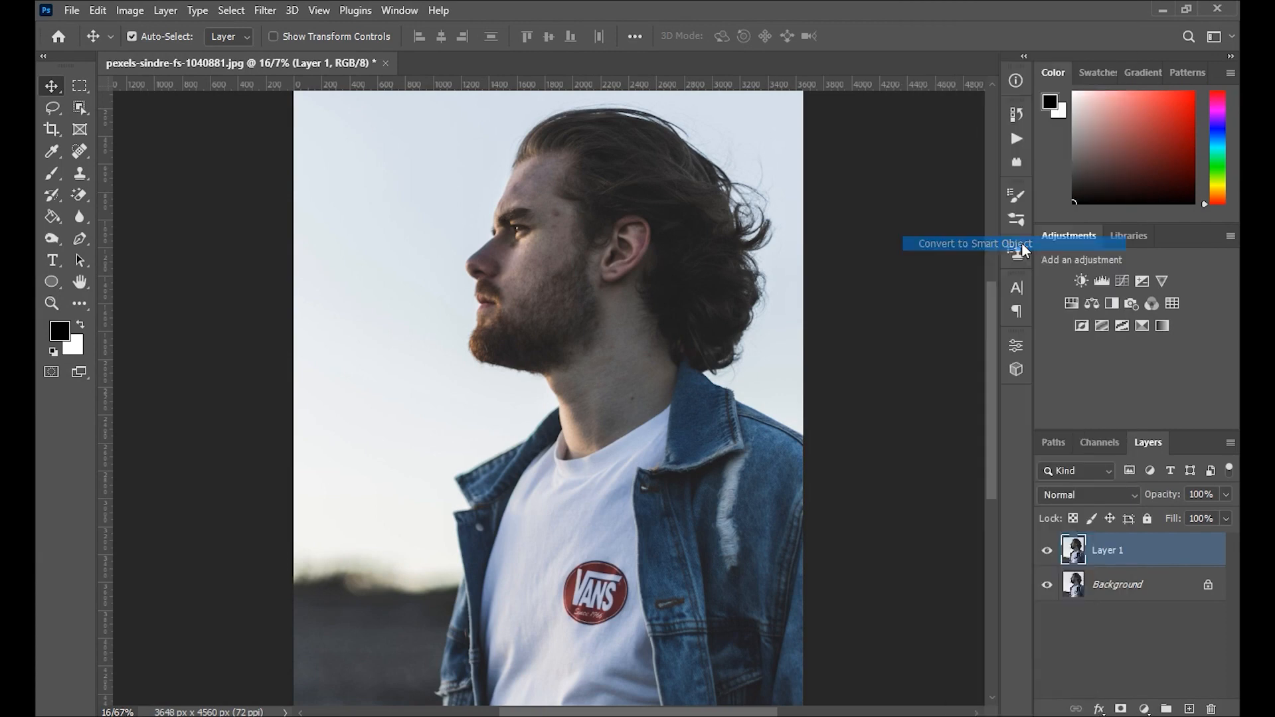
# - Apply the Camera Raw Filter to Layer 1, setting the temperature to +17 and the tint to +7
pyautogui.click(265, 10)
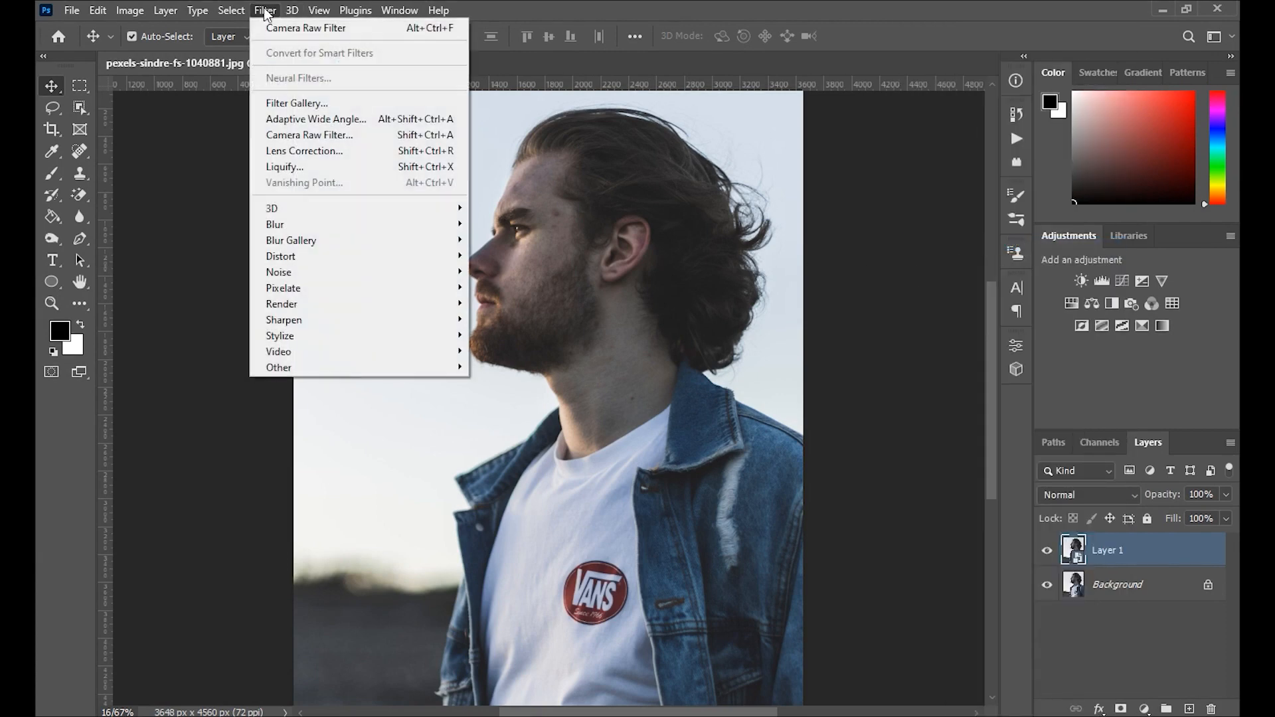
pyautogui.click(306, 136)
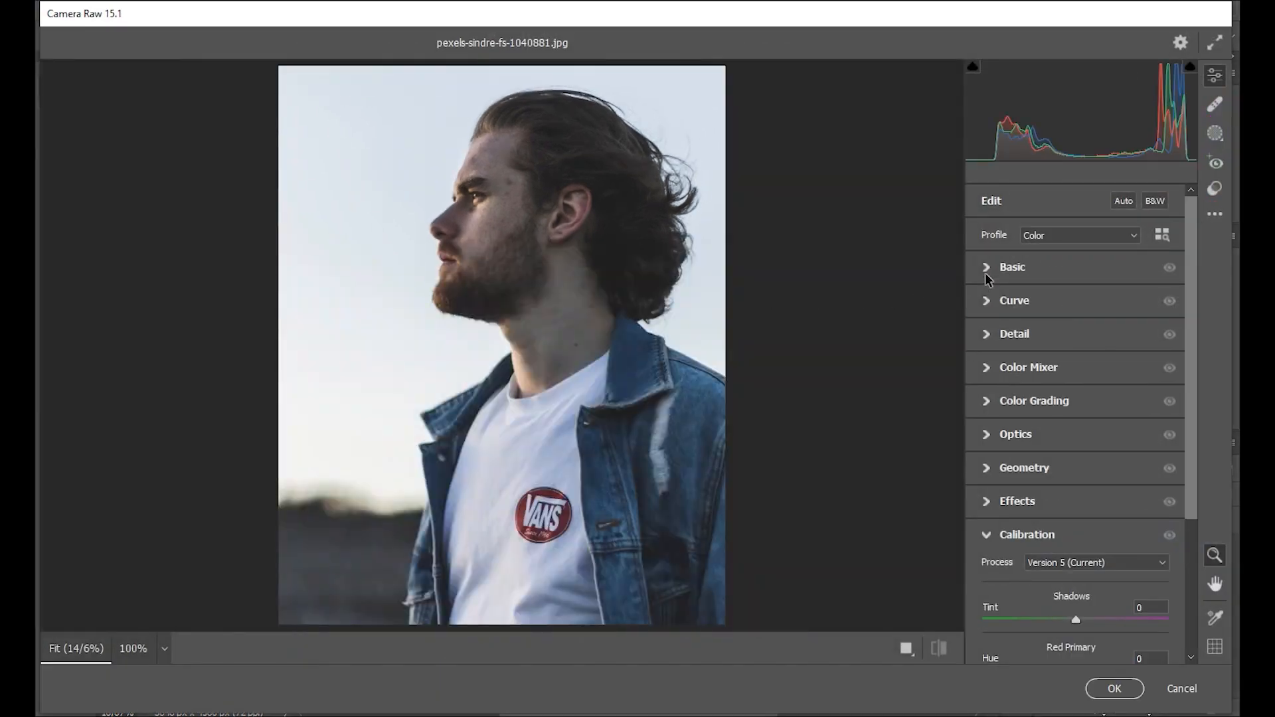
pyautogui.click(988, 273)
pyautogui.moveTo(1076, 284); pyautogui.dragTo(1084, 309)
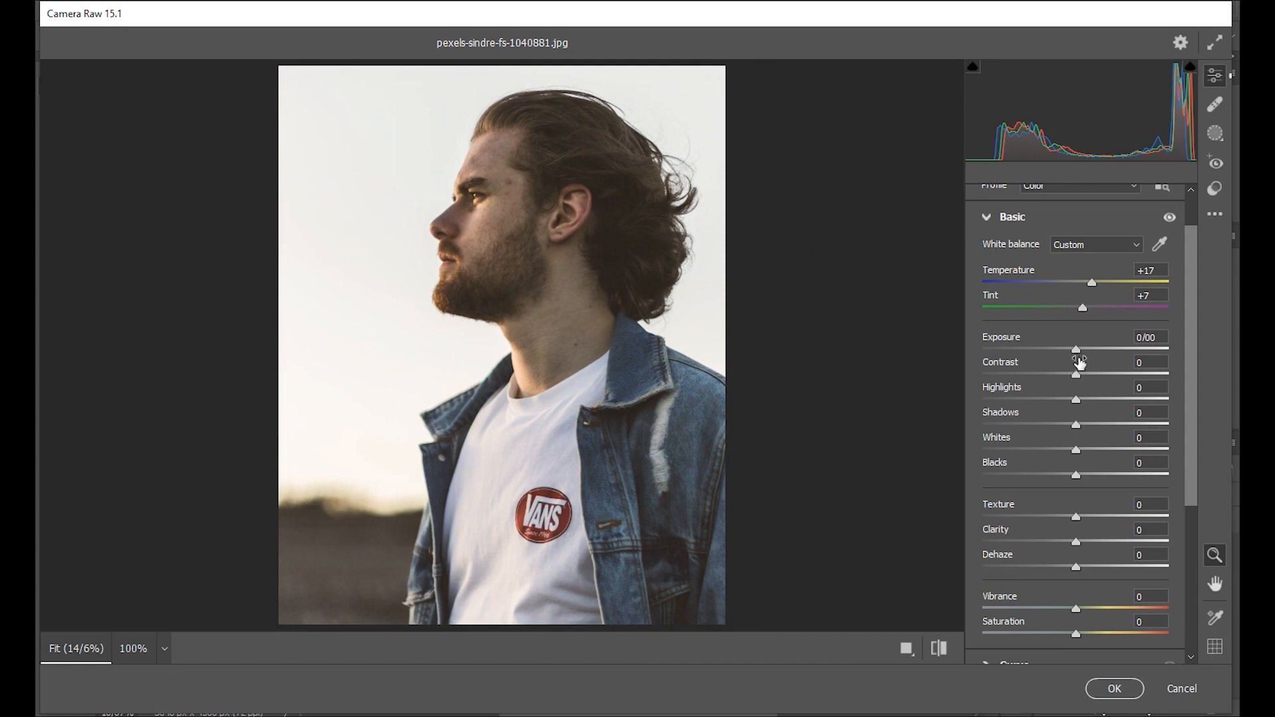
# - Set Exposure -0.35, Contrast +37, Highlights -27, Shadows -10, Whites -23, Blacks -6, Texture +21, Clarity -19, Vibrance -13 and Saturation +13
pyautogui.moveTo(1076, 351); pyautogui.dragTo(1071, 351)
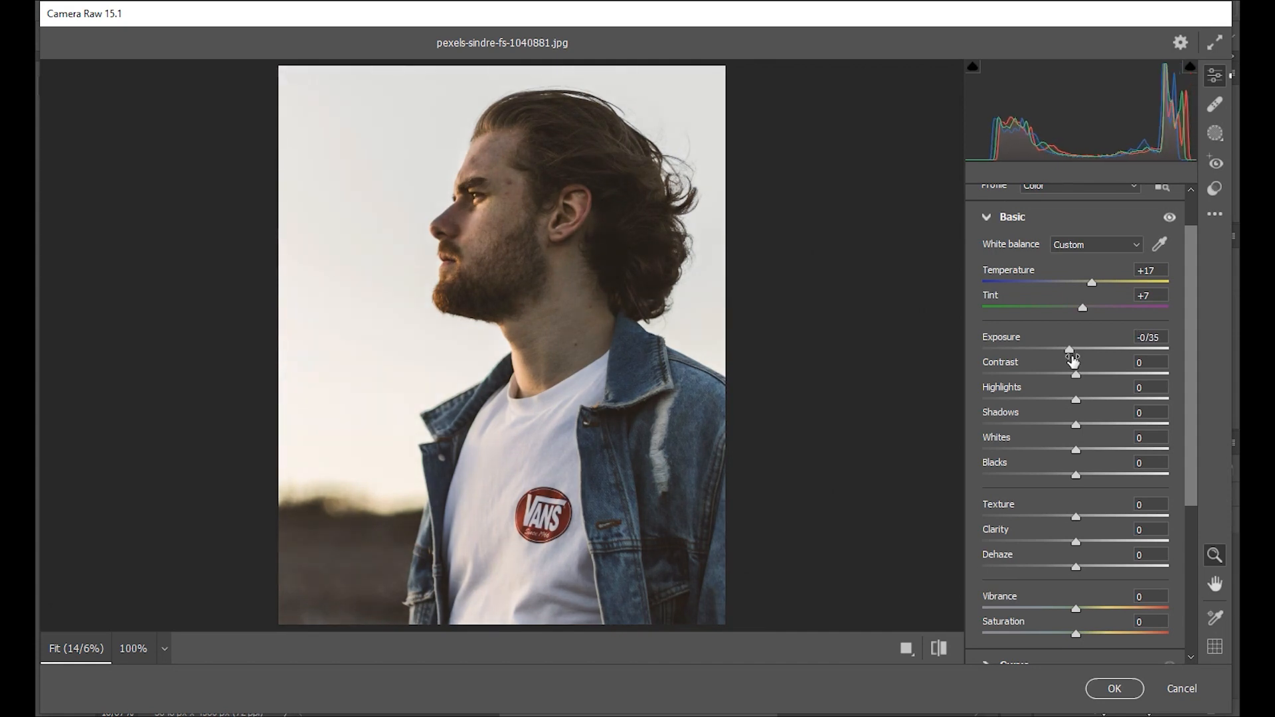
pyautogui.moveTo(1076, 374); pyautogui.dragTo(1071, 473)
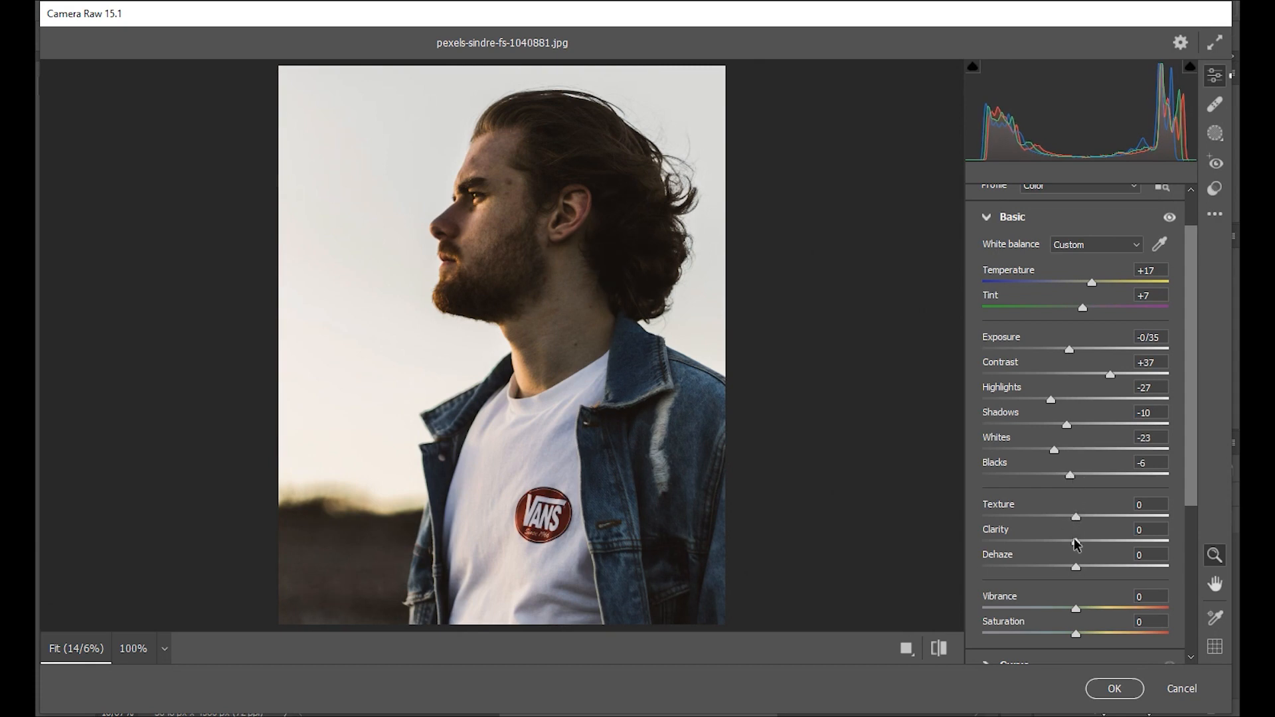
pyautogui.moveTo(1076, 543); pyautogui.dragTo(1057, 546)
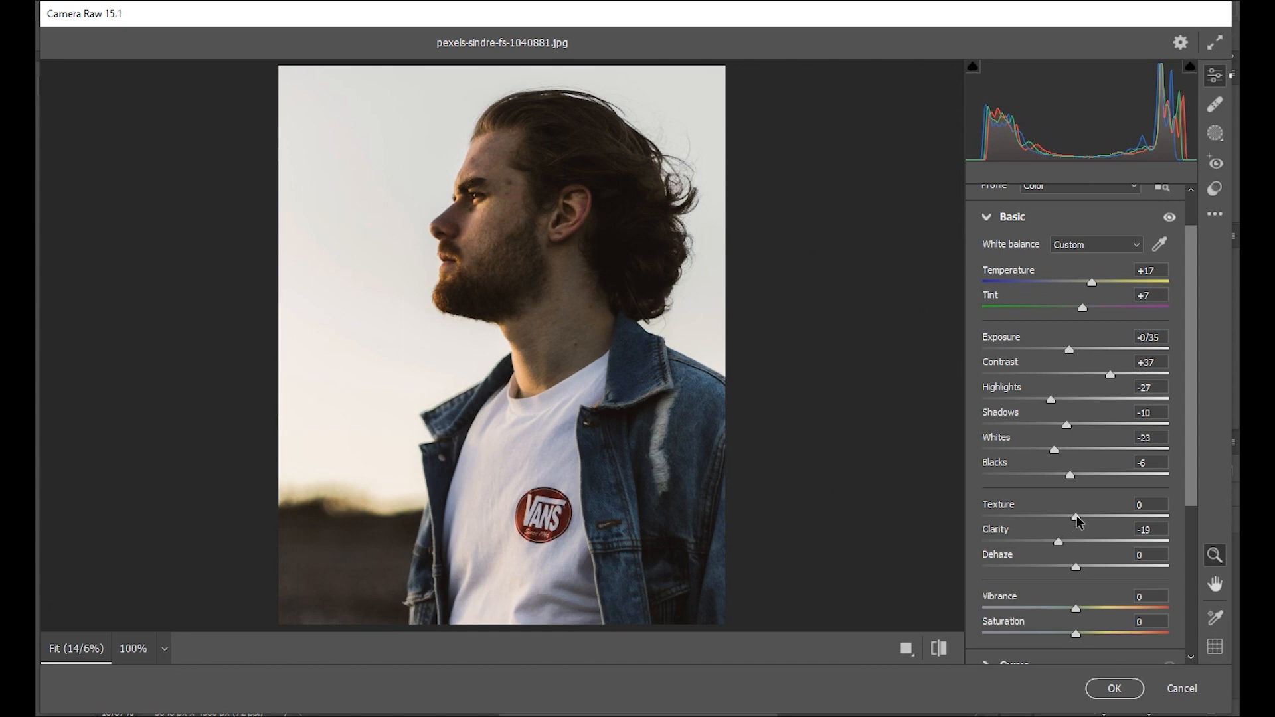
pyautogui.moveTo(1076, 516); pyautogui.dragTo(1098, 516)
pyautogui.moveTo(1075, 609); pyautogui.dragTo(1085, 637)
# - Adjust the parametric tone curve to Highlights -22, Lights +13, Darks -6 and Shadows -10
pyautogui.scroll(-5, 1076, 600)
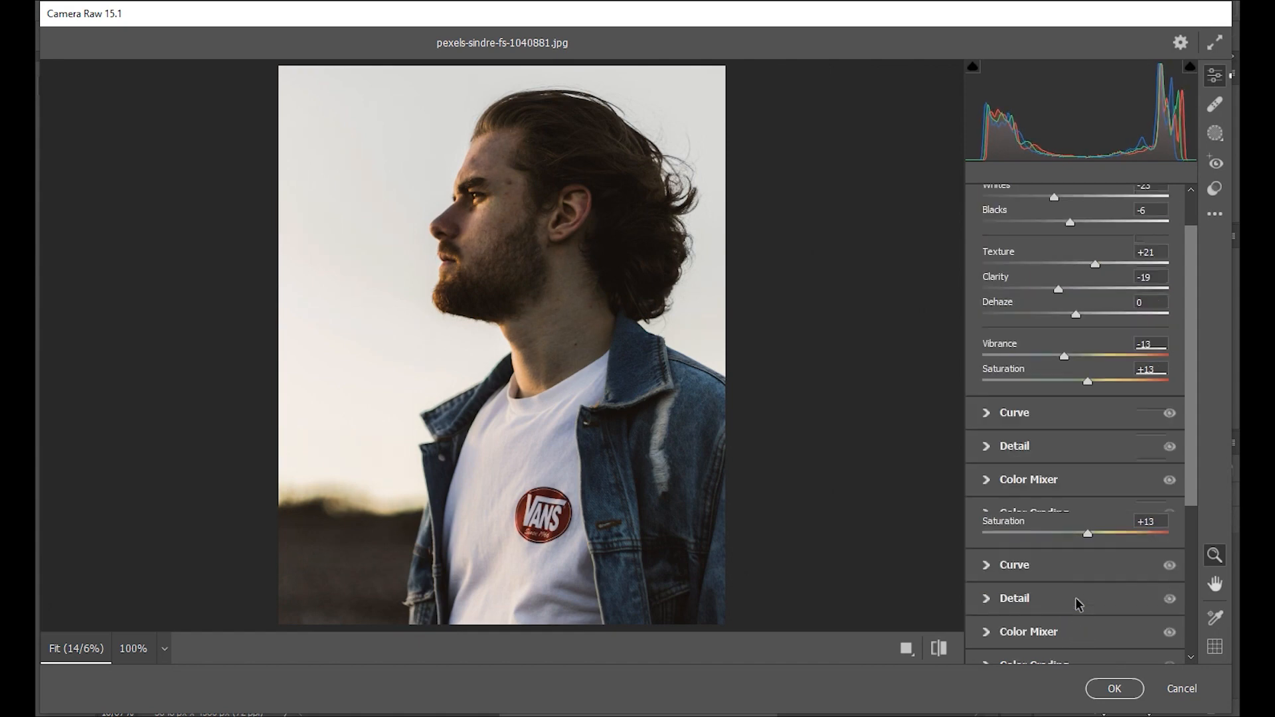
pyautogui.click(988, 411)
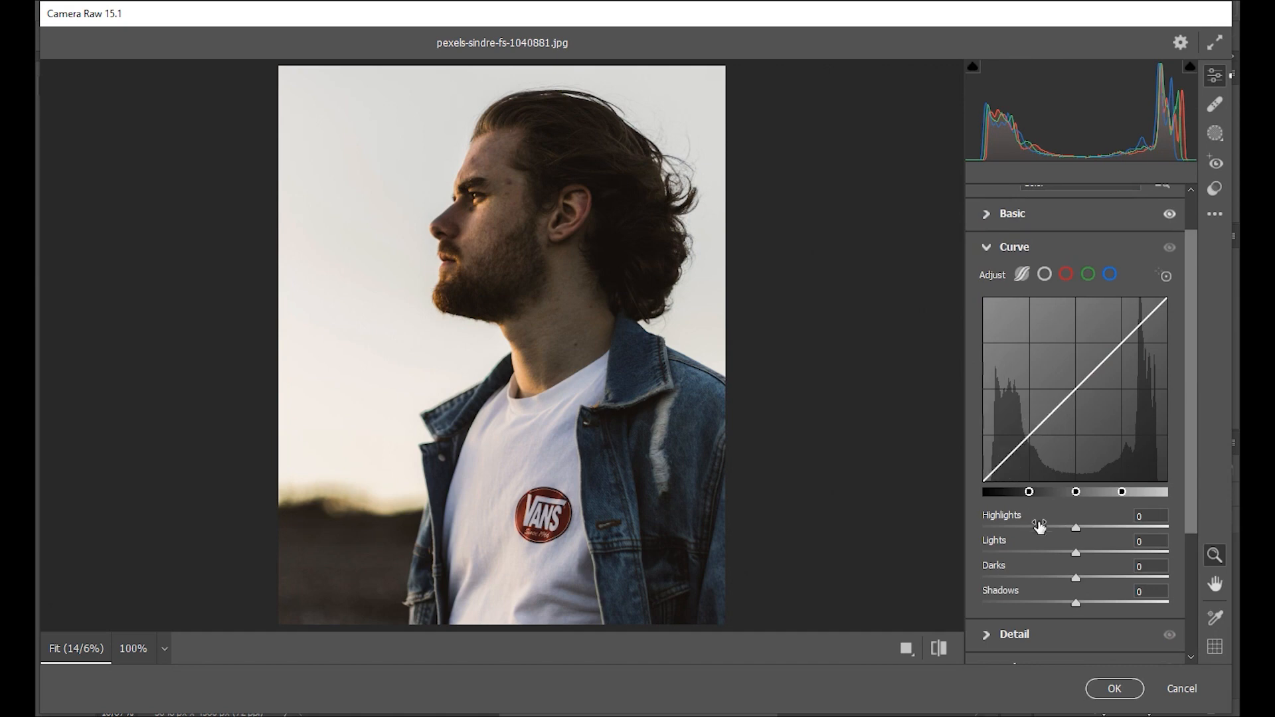
pyautogui.moveTo(1074, 529); pyautogui.dragTo(1066, 603)
# - Shift the Color Mixer hues to Reds -22, Oranges -14, Yellows -38 and Greens -100, and move Aquas slightly toward blue
pyautogui.scroll(-3, 1062, 598)
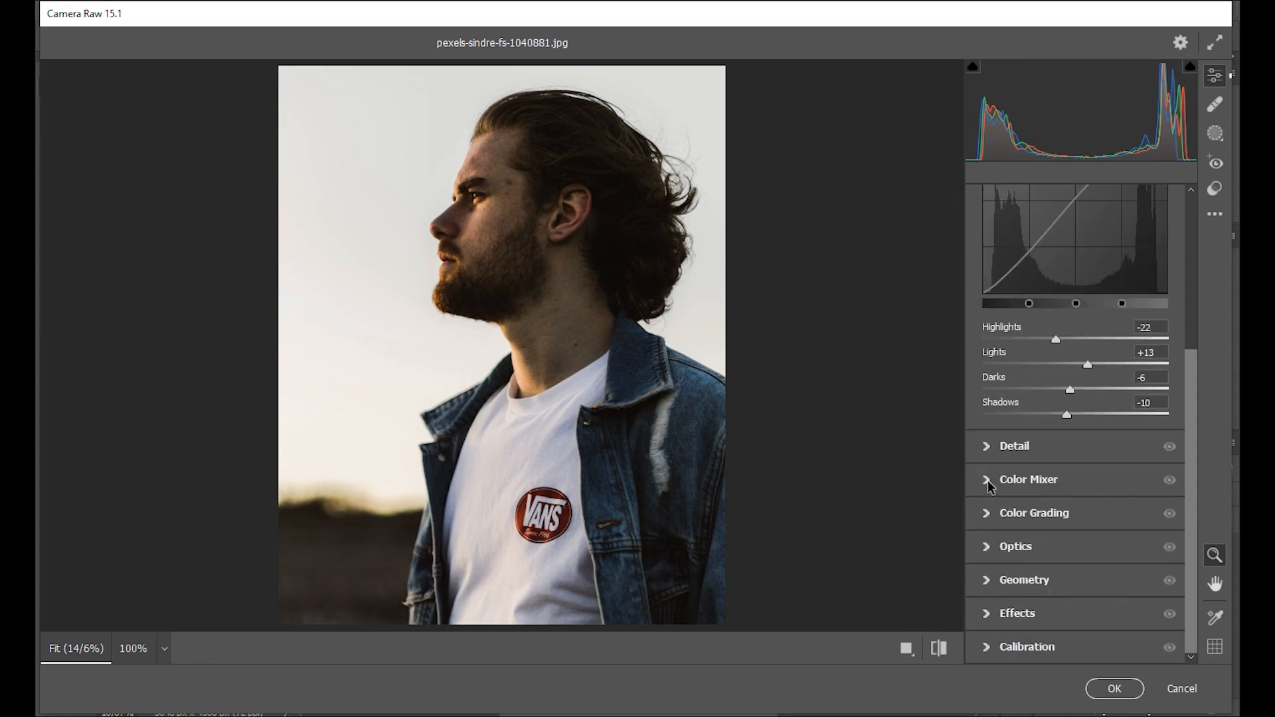
pyautogui.click(988, 483)
pyautogui.click(995, 422)
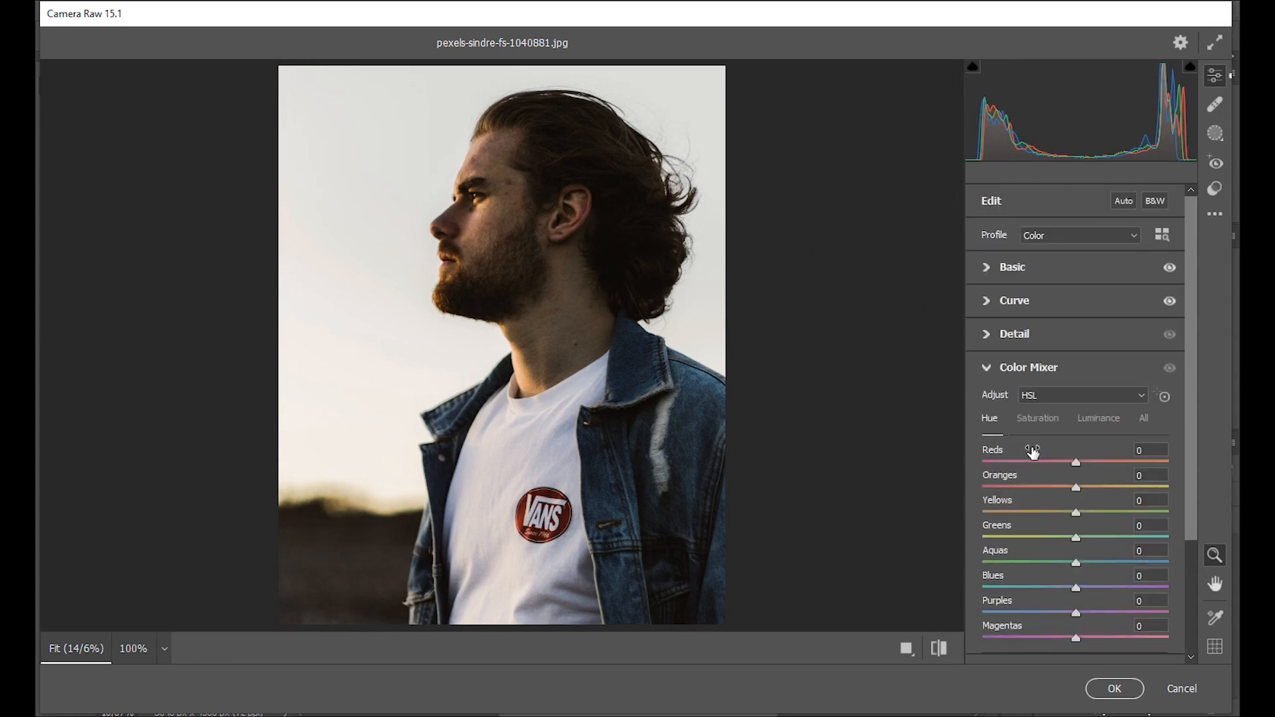
pyautogui.moveTo(1074, 461); pyautogui.dragTo(1062, 492)
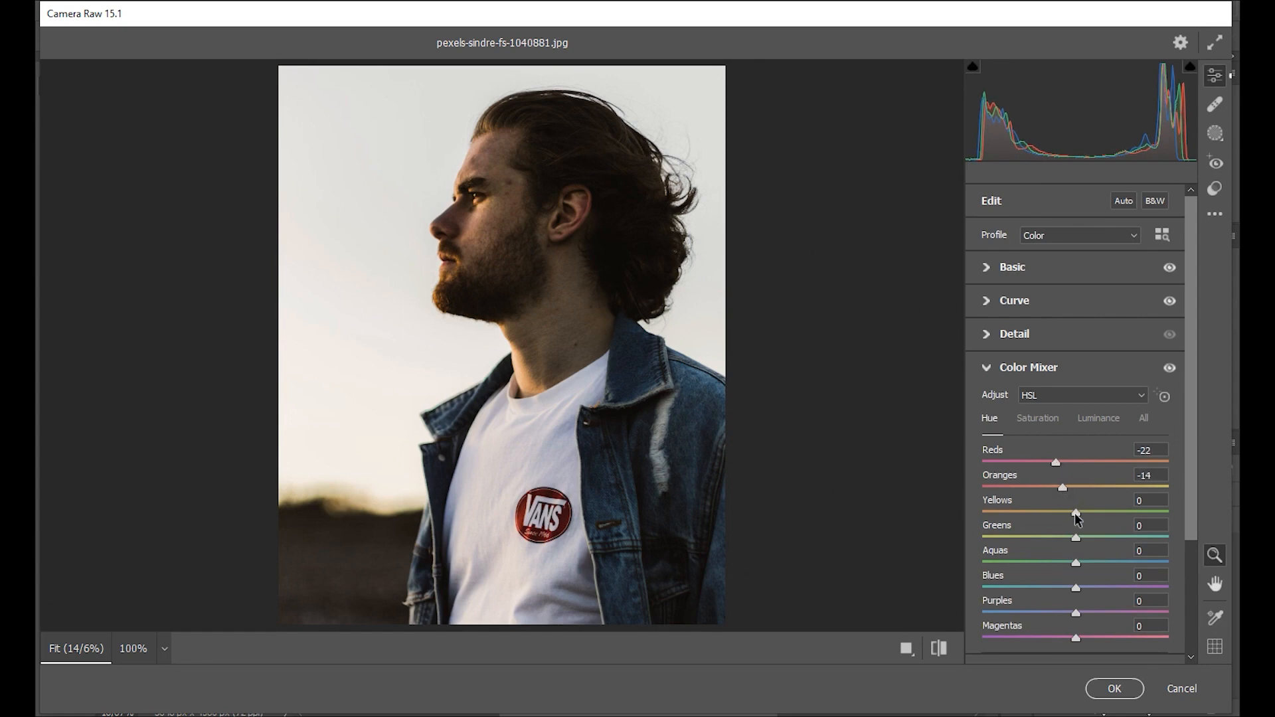
pyautogui.moveTo(1076, 515); pyautogui.dragTo(966, 539)
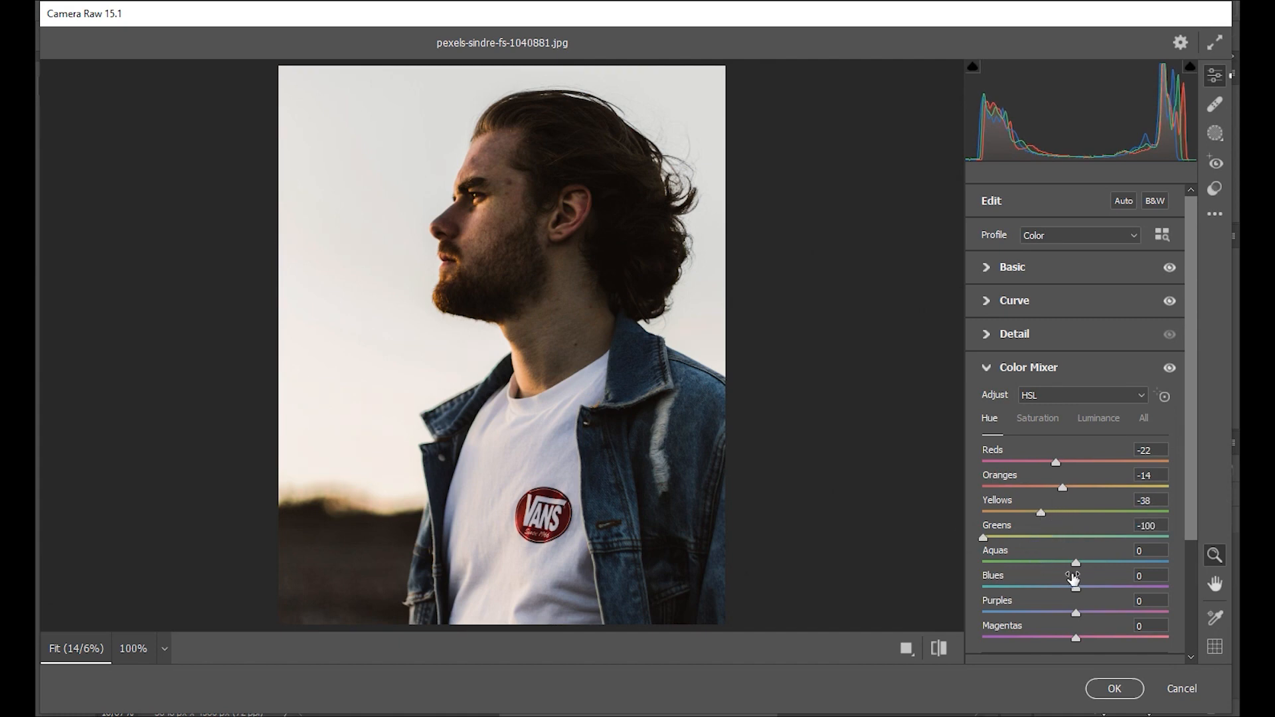
pyautogui.moveTo(1075, 562); pyautogui.dragTo(1102, 563)
# - Set Color Mixer saturation to Reds -24, Oranges +18, Yellows +20, and luminance to Oranges +32, Yellows +10
pyautogui.click(1030, 426)
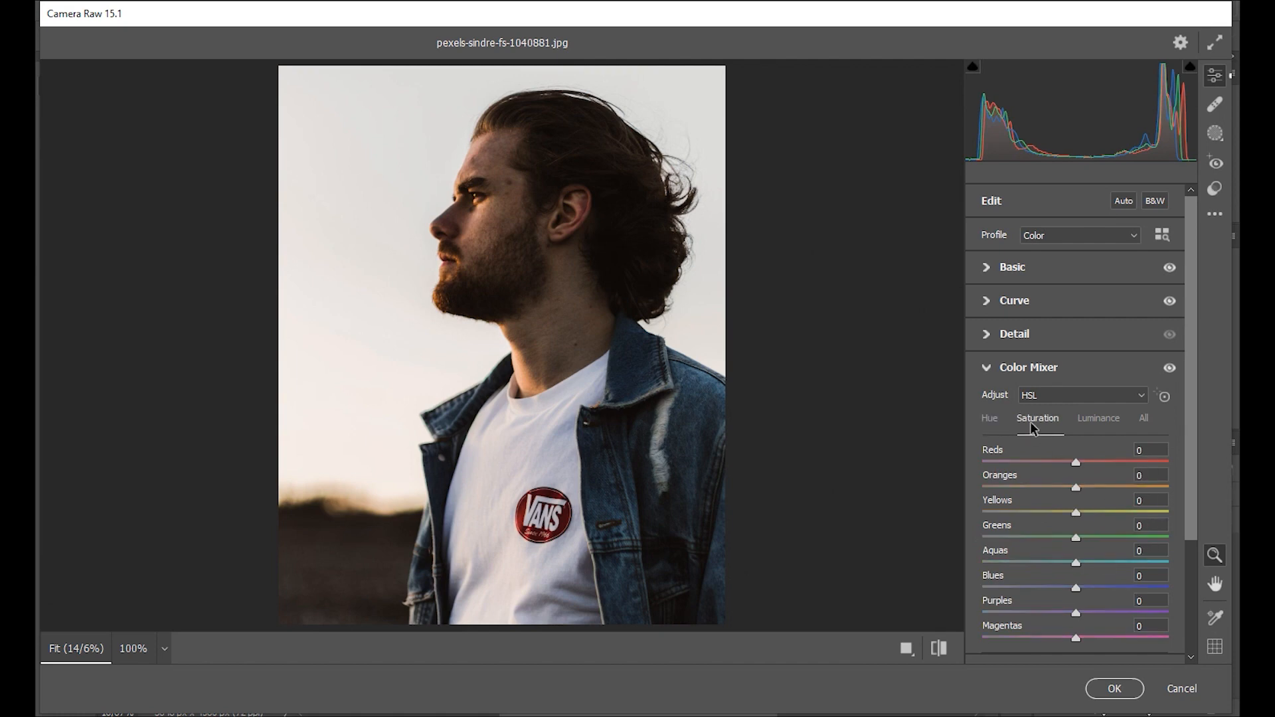
pyautogui.moveTo(1076, 462); pyautogui.dragTo(1097, 510)
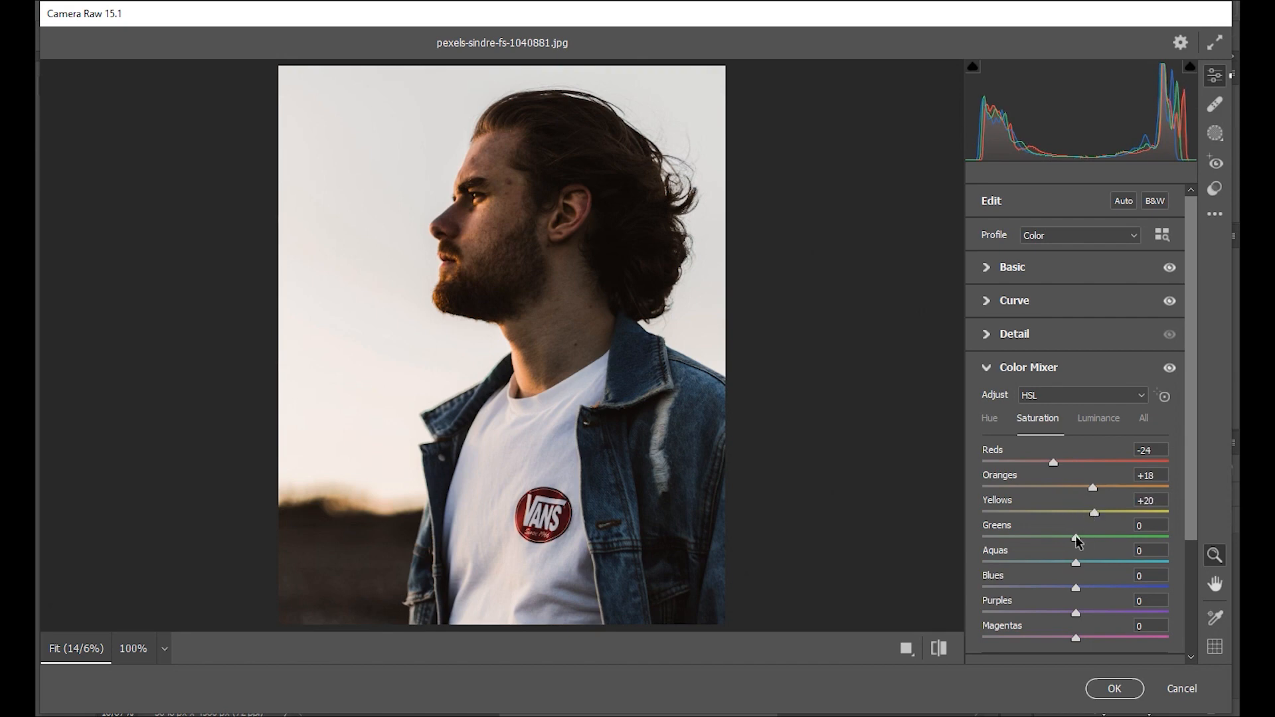
pyautogui.click(1096, 421)
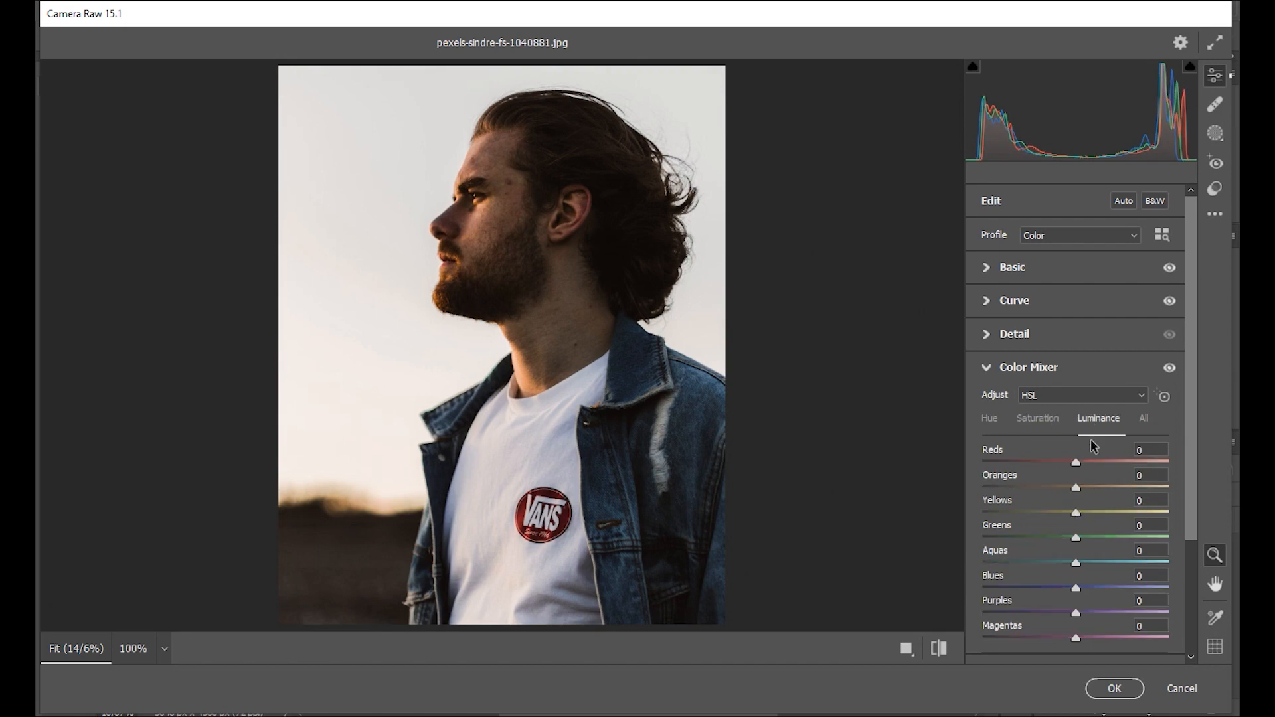
pyautogui.moveTo(1075, 488)
pyautogui.mouseDown()
pyautogui.moveTo(1107, 489)
pyautogui.moveTo(1084, 511)
pyautogui.mouseUp()
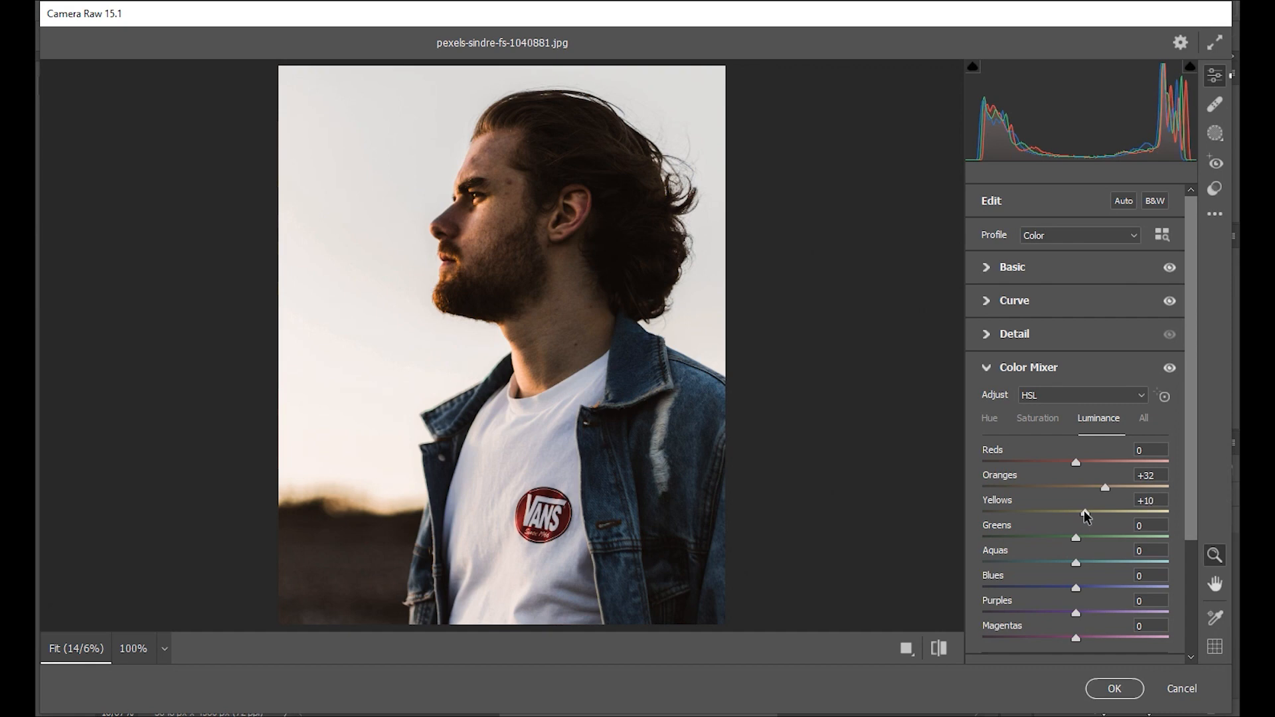
# - Color-grade the shadows with hue 81 and saturation 16, and adjust the midtones' color grading
pyautogui.scroll(-2, 1084, 509)
pyautogui.click(999, 510)
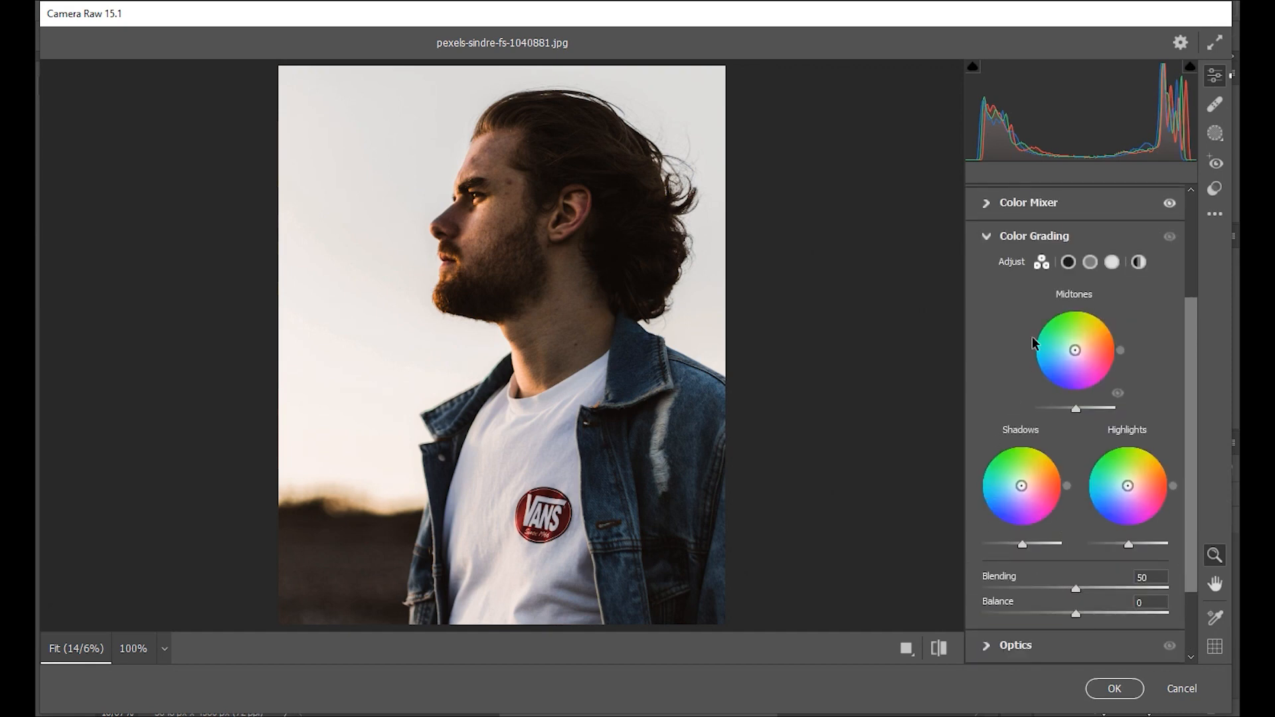
pyautogui.click(1067, 262)
pyautogui.moveTo(993, 522); pyautogui.dragTo(1010, 520)
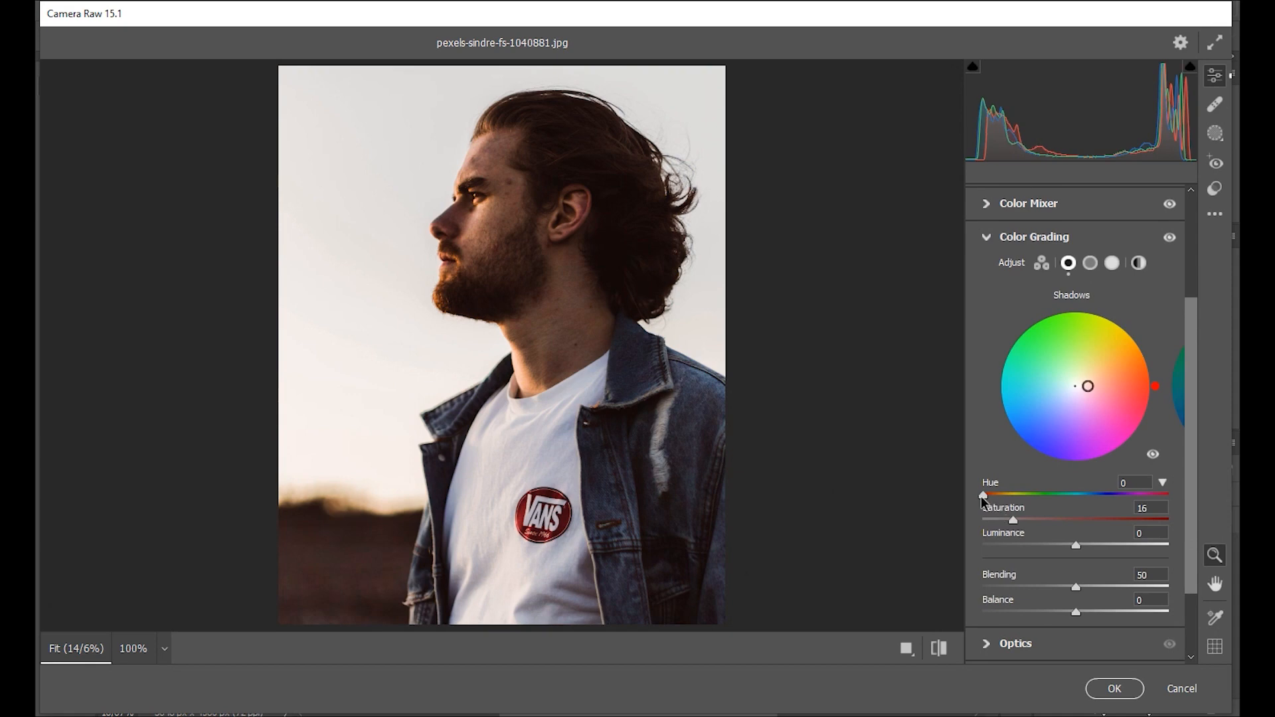
pyautogui.moveTo(983, 502); pyautogui.dragTo(1024, 503)
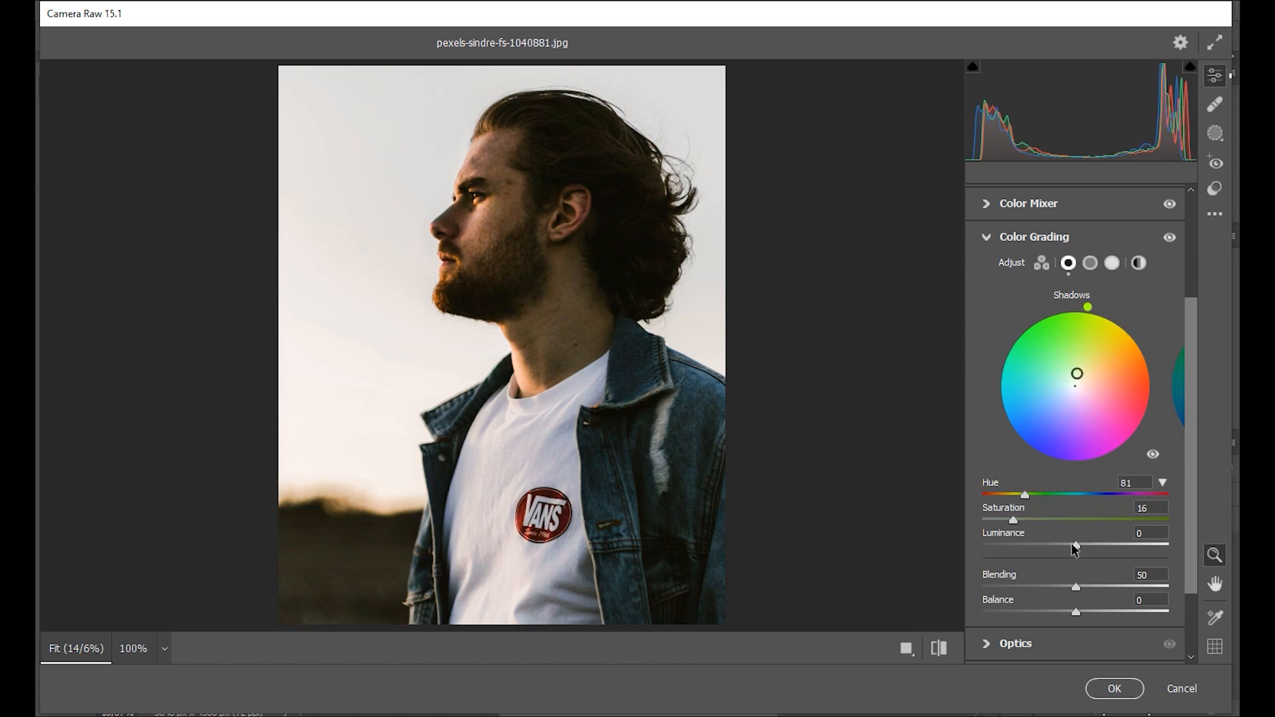
pyautogui.click(1089, 264)
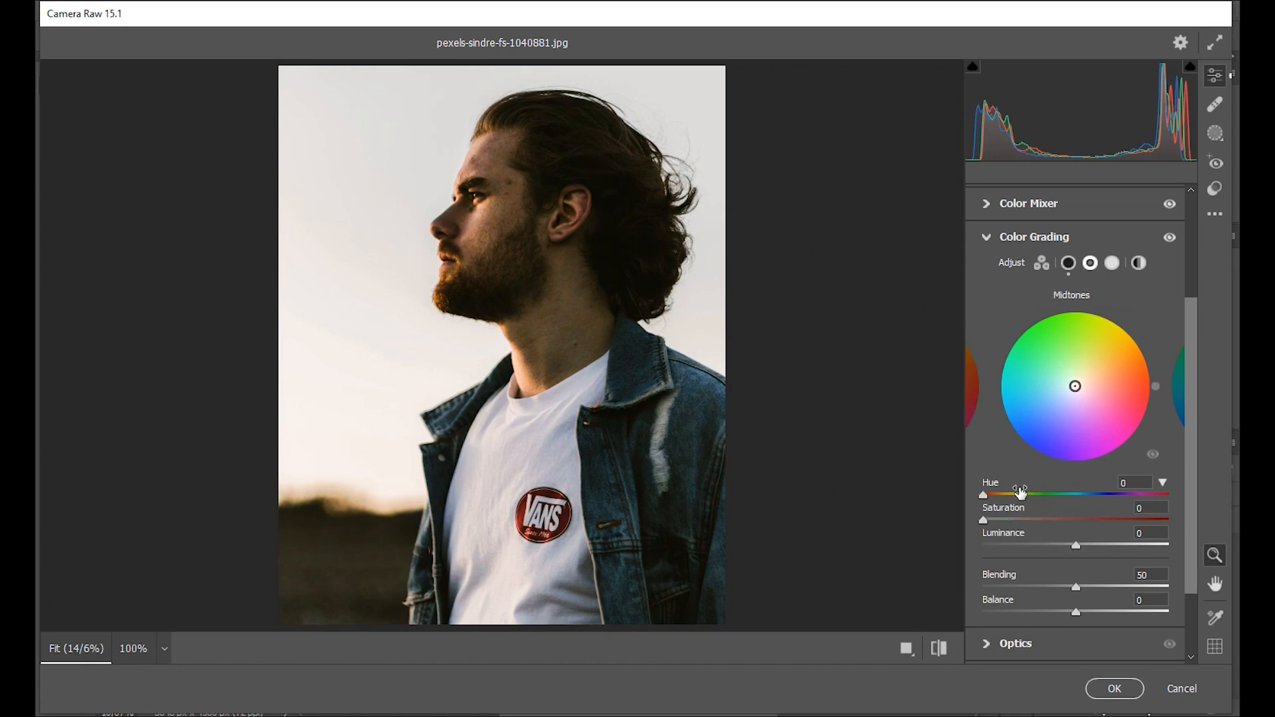
pyautogui.moveTo(983, 520); pyautogui.dragTo(1053, 546)
# - Color-grade the highlights with hue 167, saturation 34 and luminance -5, and set blending to 32 and balance to +16
pyautogui.click(1111, 263)
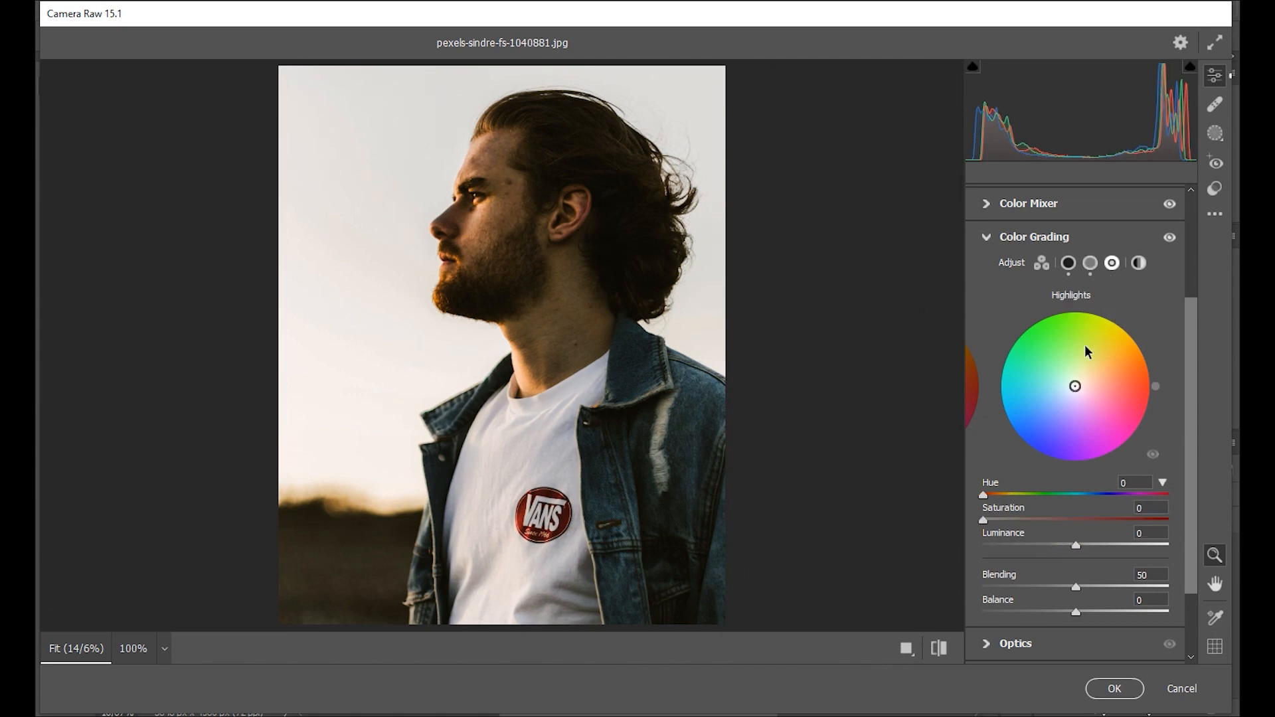
pyautogui.moveTo(983, 523); pyautogui.dragTo(1071, 545)
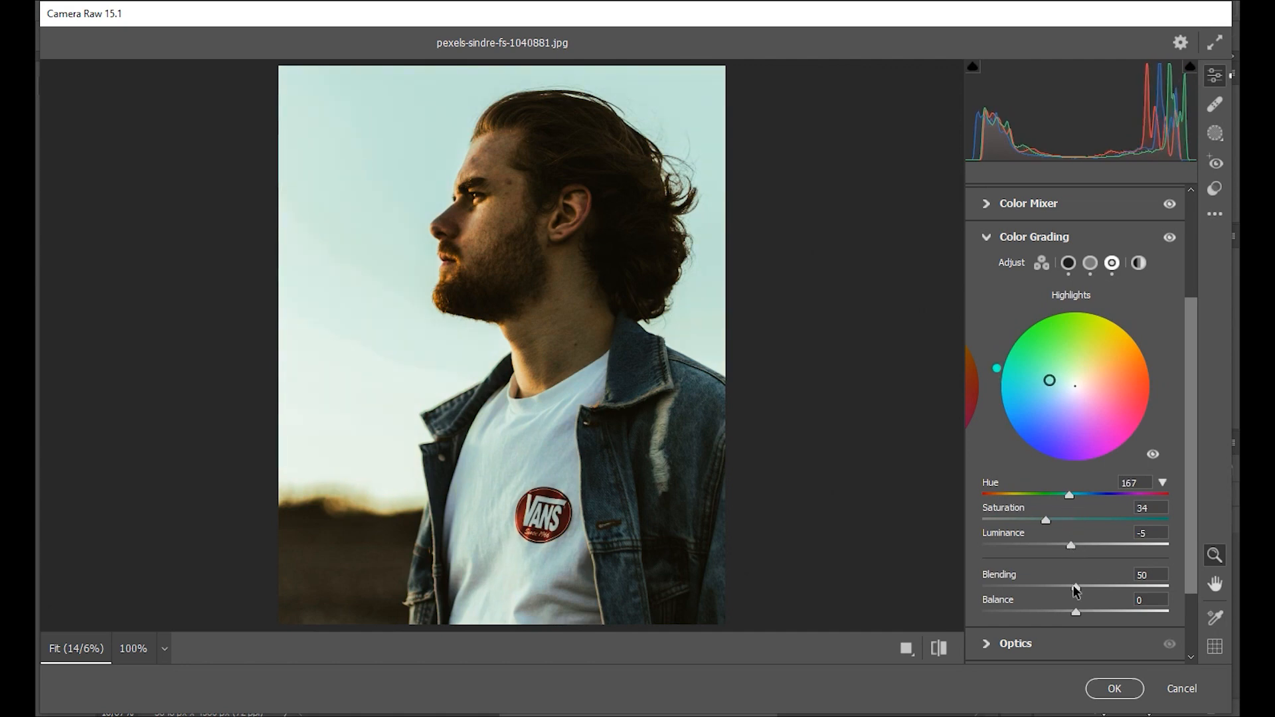
pyautogui.moveTo(1075, 587); pyautogui.dragTo(1057, 586)
pyautogui.moveTo(1083, 616); pyautogui.dragTo(1094, 617)
# - Calibrate shadows tint to +39, red primary hue -11 and saturation +14, green saturation +8, blue hue -10 and saturation +16
pyautogui.scroll(-2, 1088, 612)
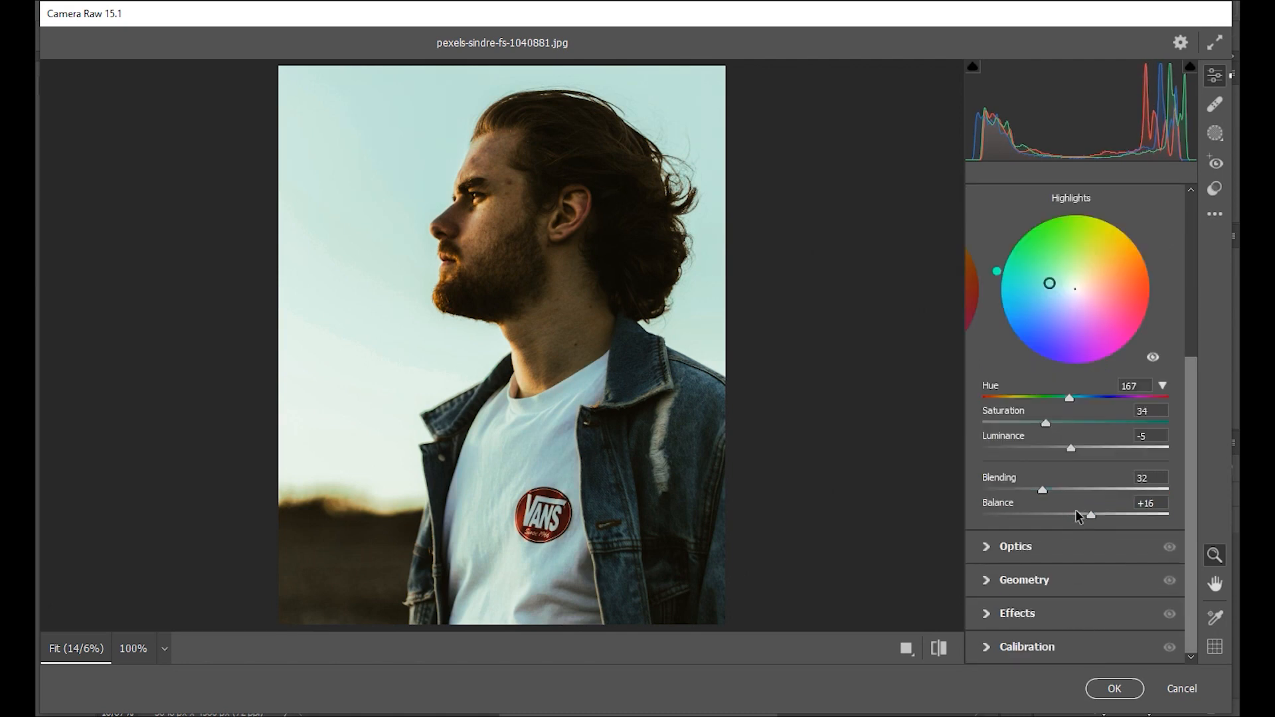
pyautogui.click(986, 647)
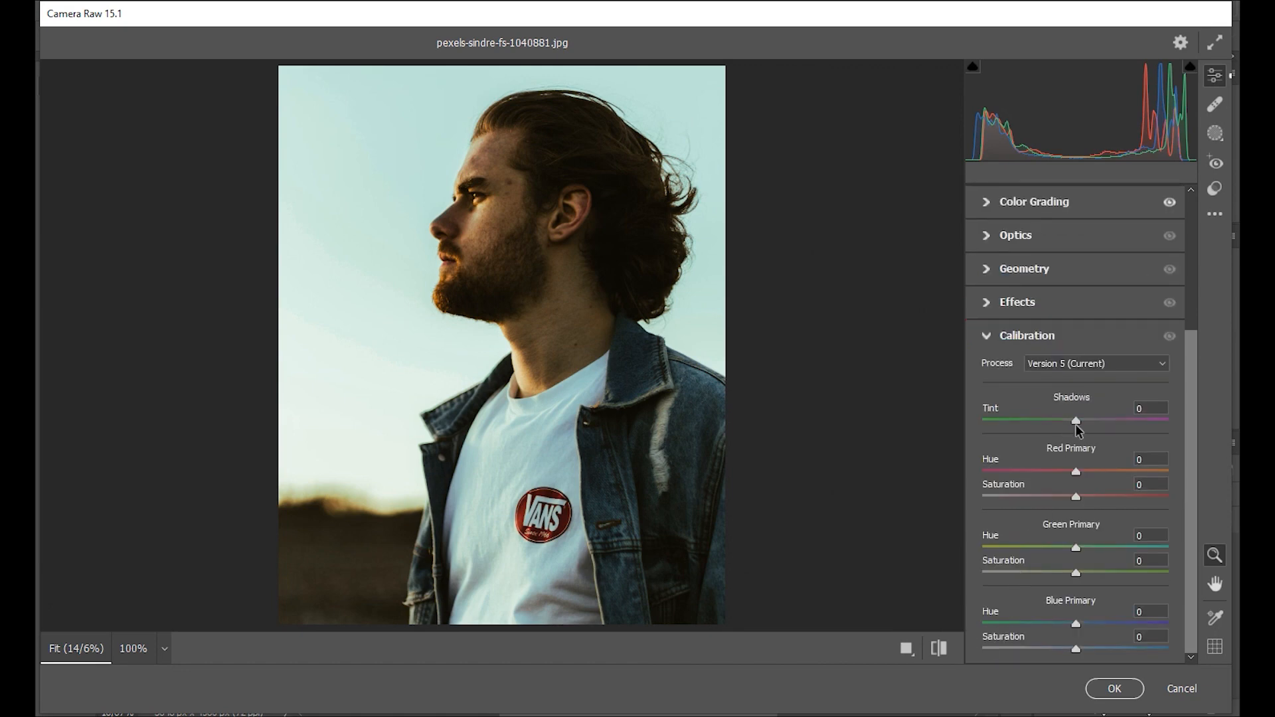
pyautogui.moveTo(1082, 422); pyautogui.dragTo(1107, 427)
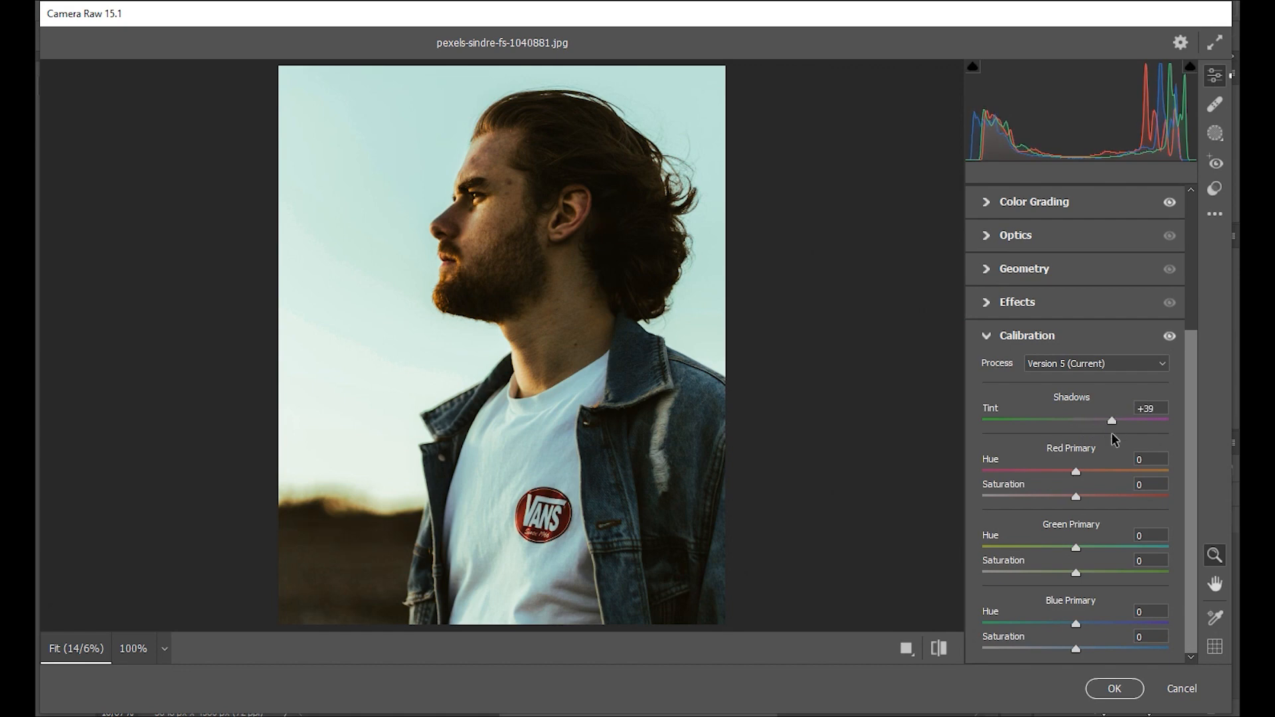
pyautogui.moveTo(1074, 474); pyautogui.dragTo(1089, 503)
pyautogui.moveTo(1076, 572); pyautogui.dragTo(1083, 575)
pyautogui.moveTo(1076, 624); pyautogui.dragTo(1090, 649)
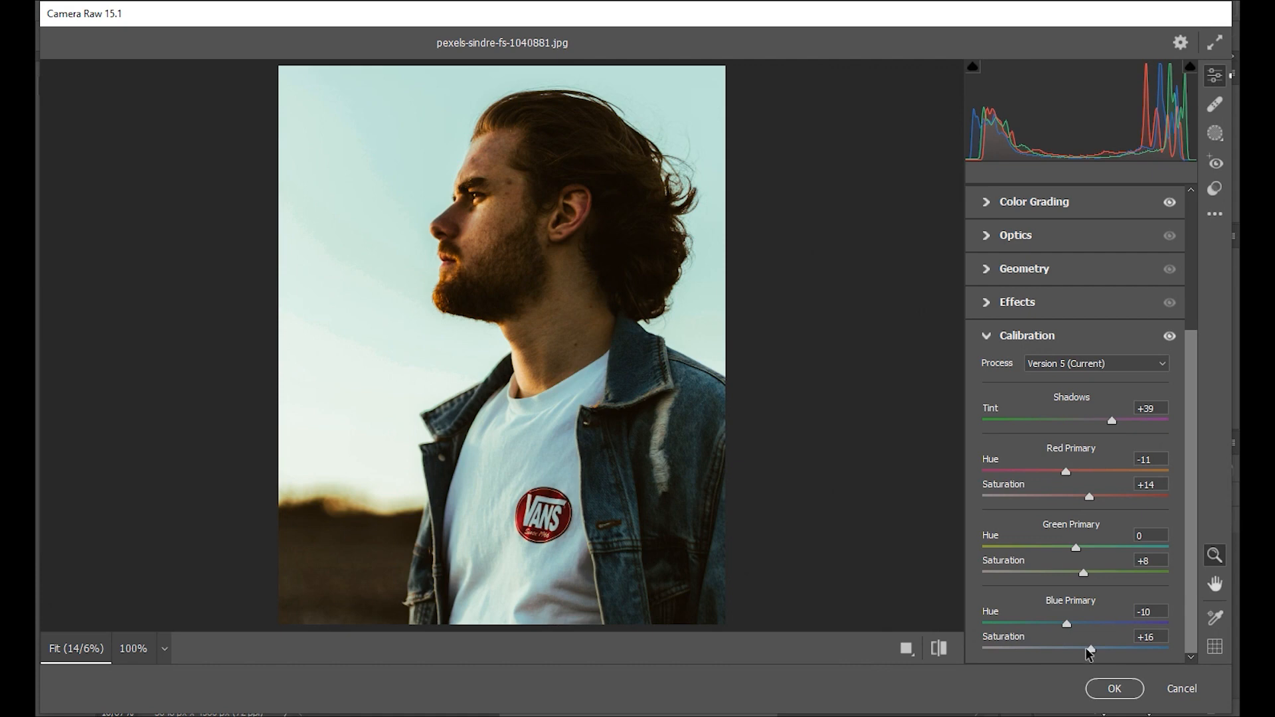
# - Compare the photo with its default settings, then apply the Camera Raw adjustments to the layer
pyautogui.click(940, 652)
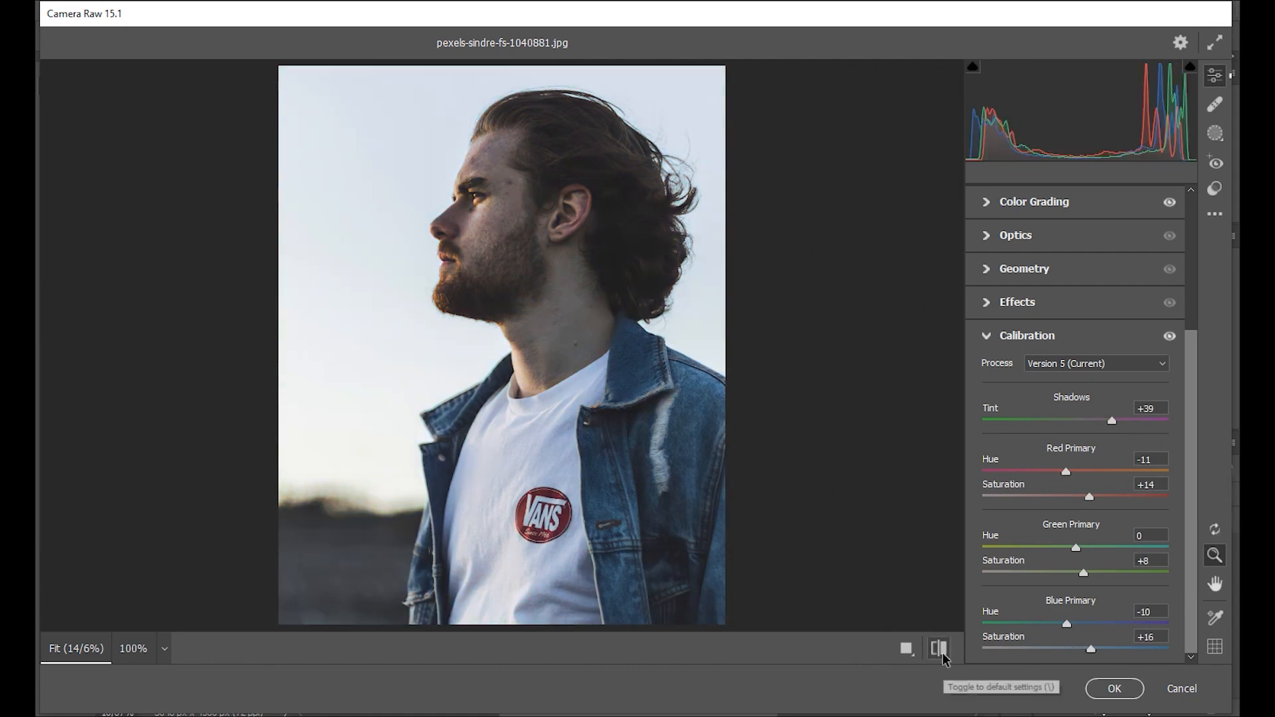
pyautogui.click(940, 652)
pyautogui.click(1109, 688)
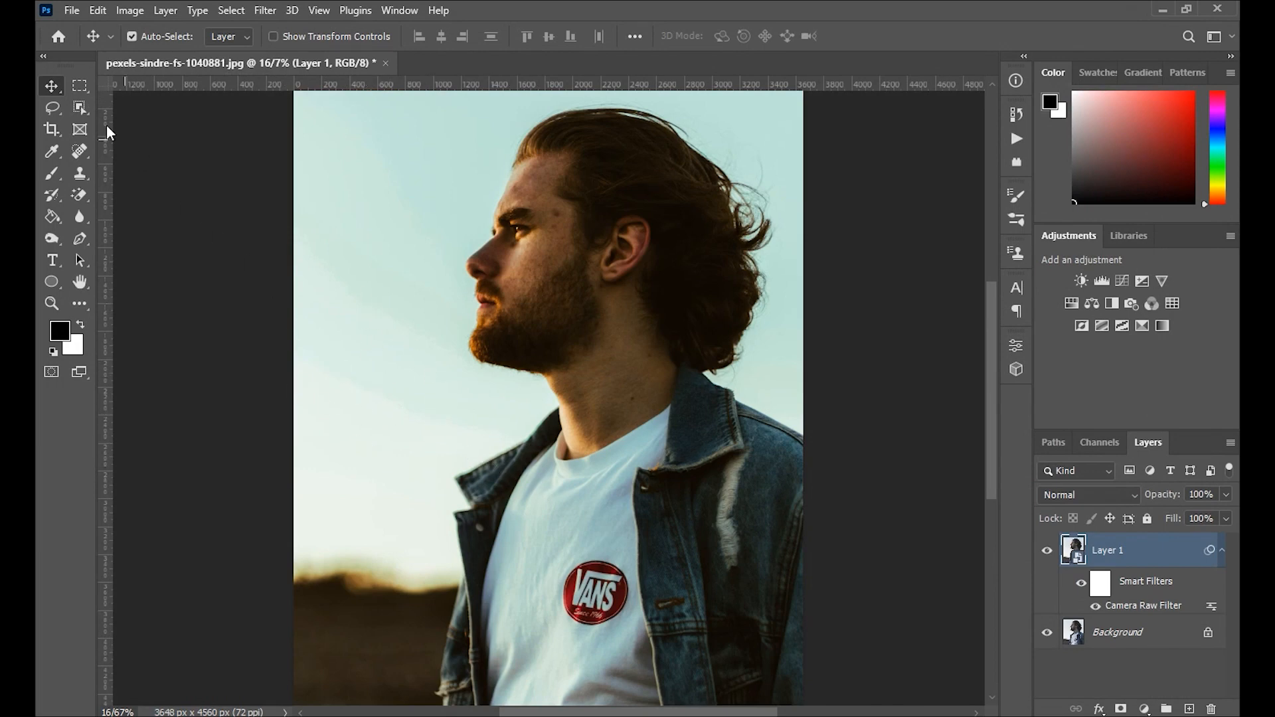
# - Select the man automatically with Select Subject and copy the selection to a new layer
pyautogui.click(80, 108)
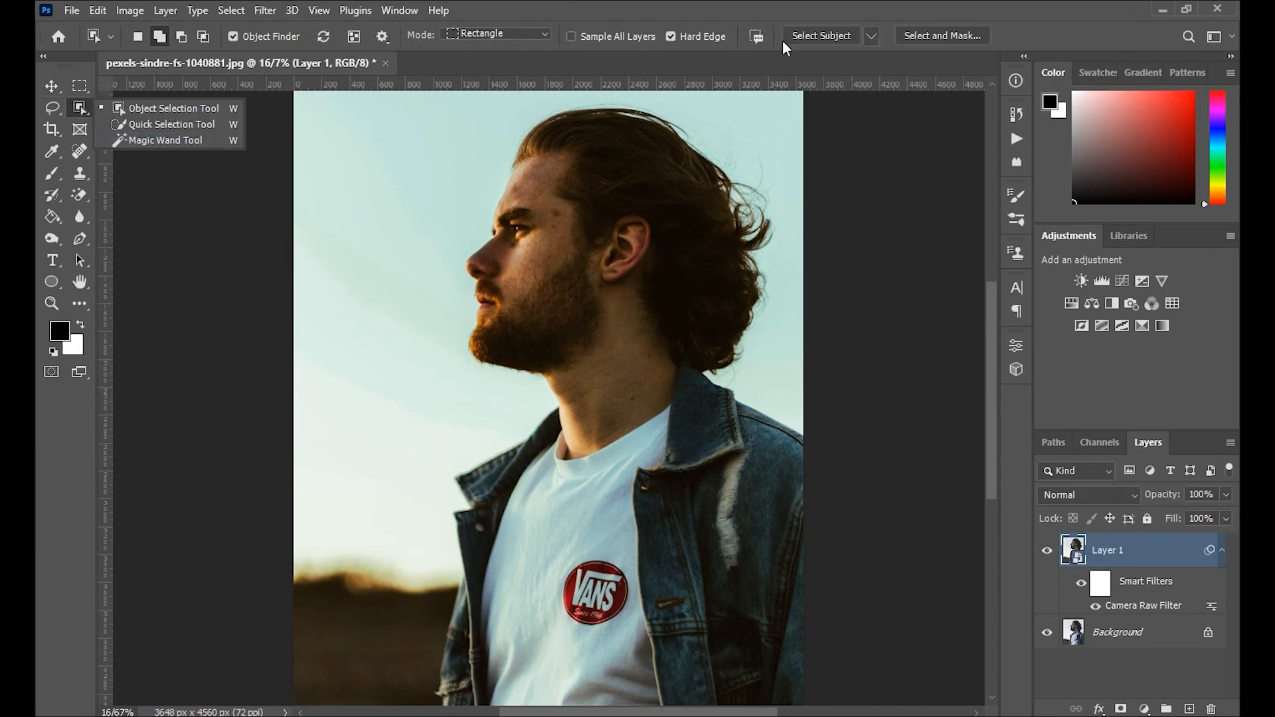
pyautogui.click(811, 35)
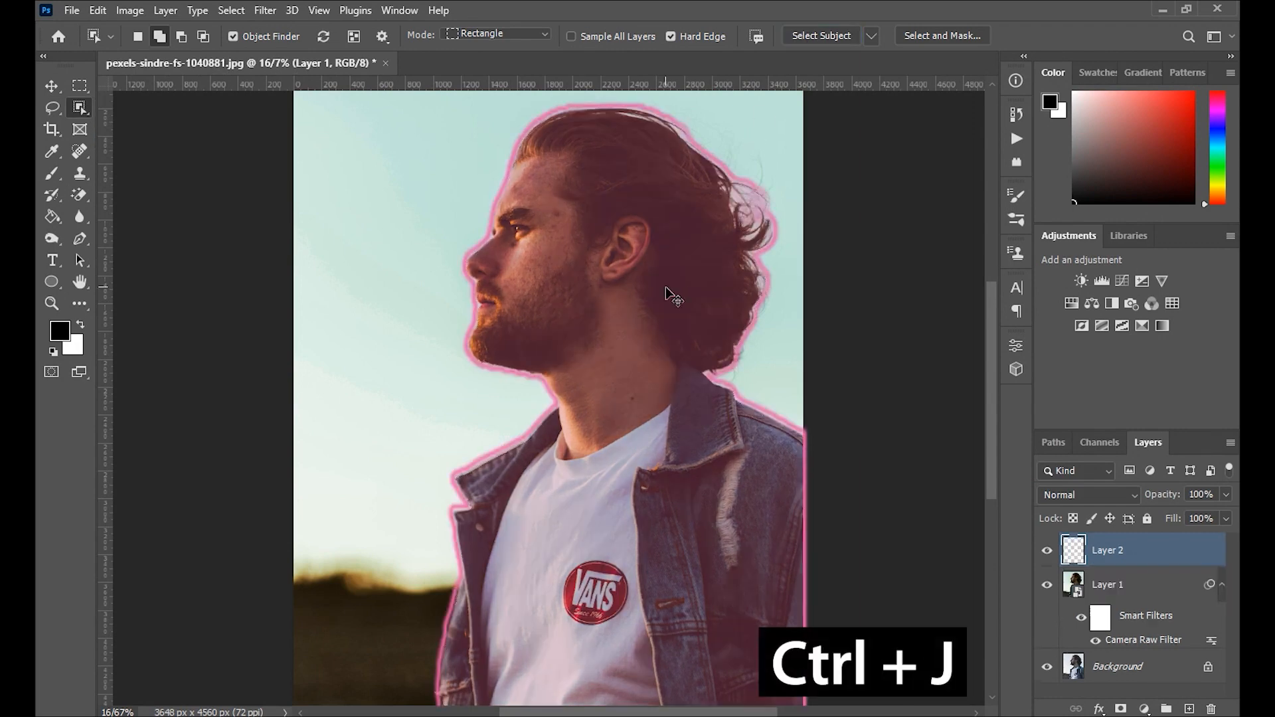
pyautogui.hotkey('ctrl', 'j')
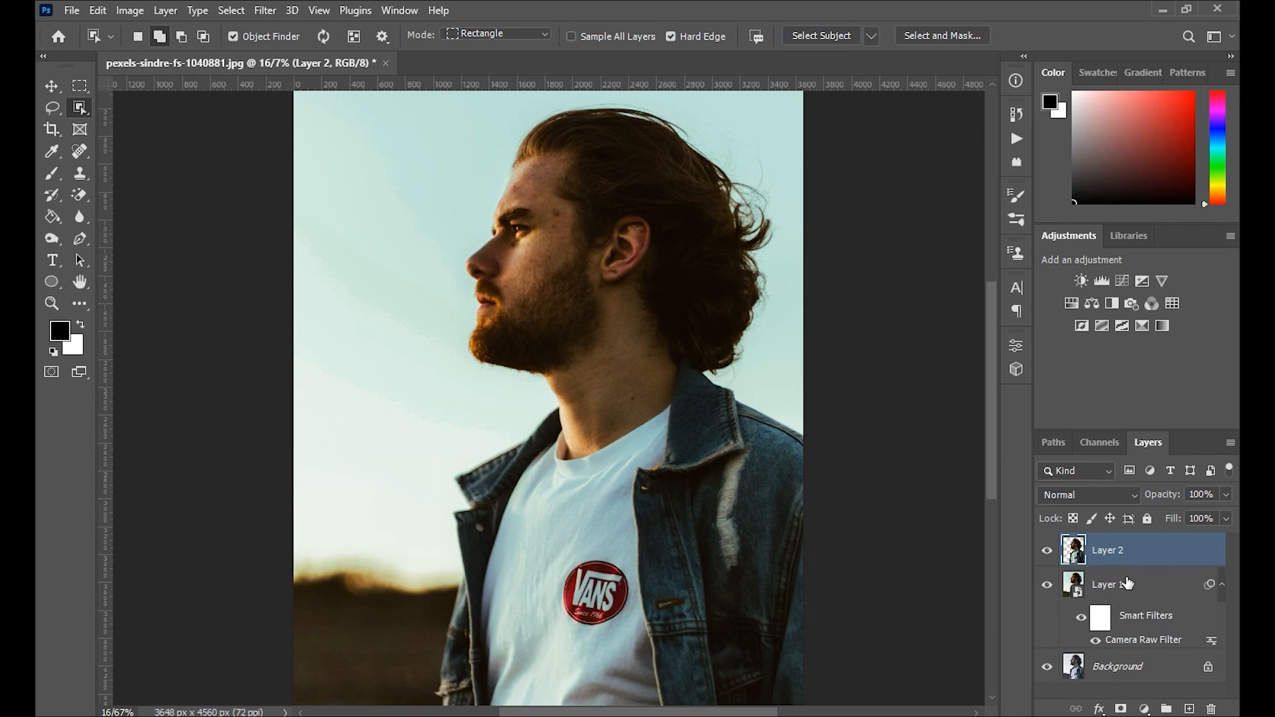
# - With Layer 1 active, sample the pale teal of the sky as the foreground color and switch to the Brush tool
pyautogui.click(1126, 583)
pyautogui.click(51, 154)
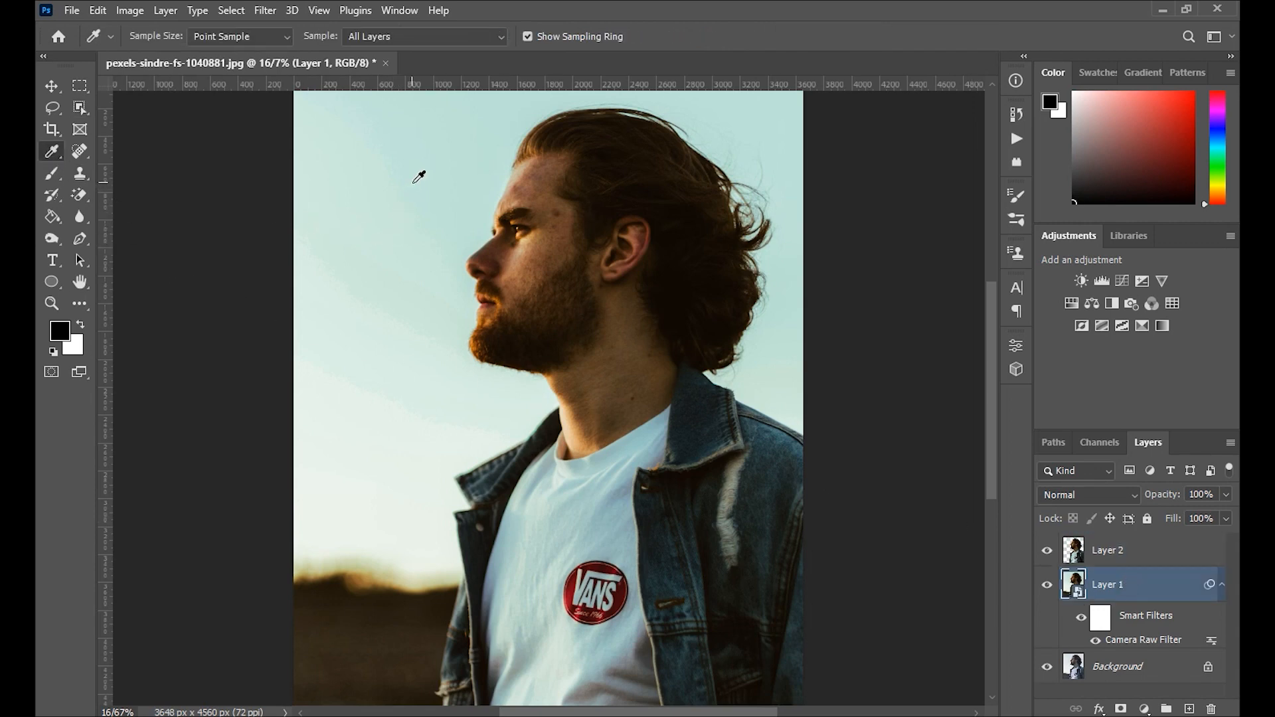
pyautogui.click(418, 176)
pyautogui.press('b')
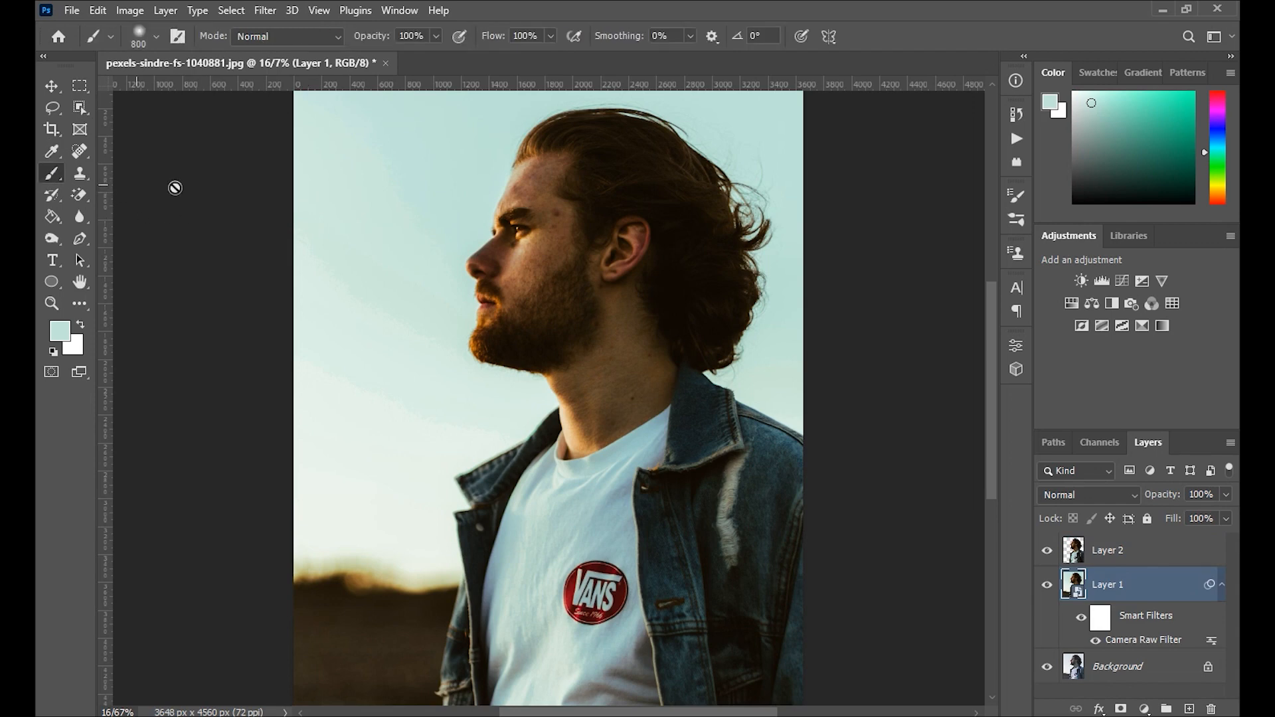
# - Add an empty layer above Layer 1 and paint the sampled teal over the sky in front of the man with a 1000 px brush
pyautogui.click(1131, 559)
pyautogui.click(1133, 584)
pyautogui.click(1190, 709)
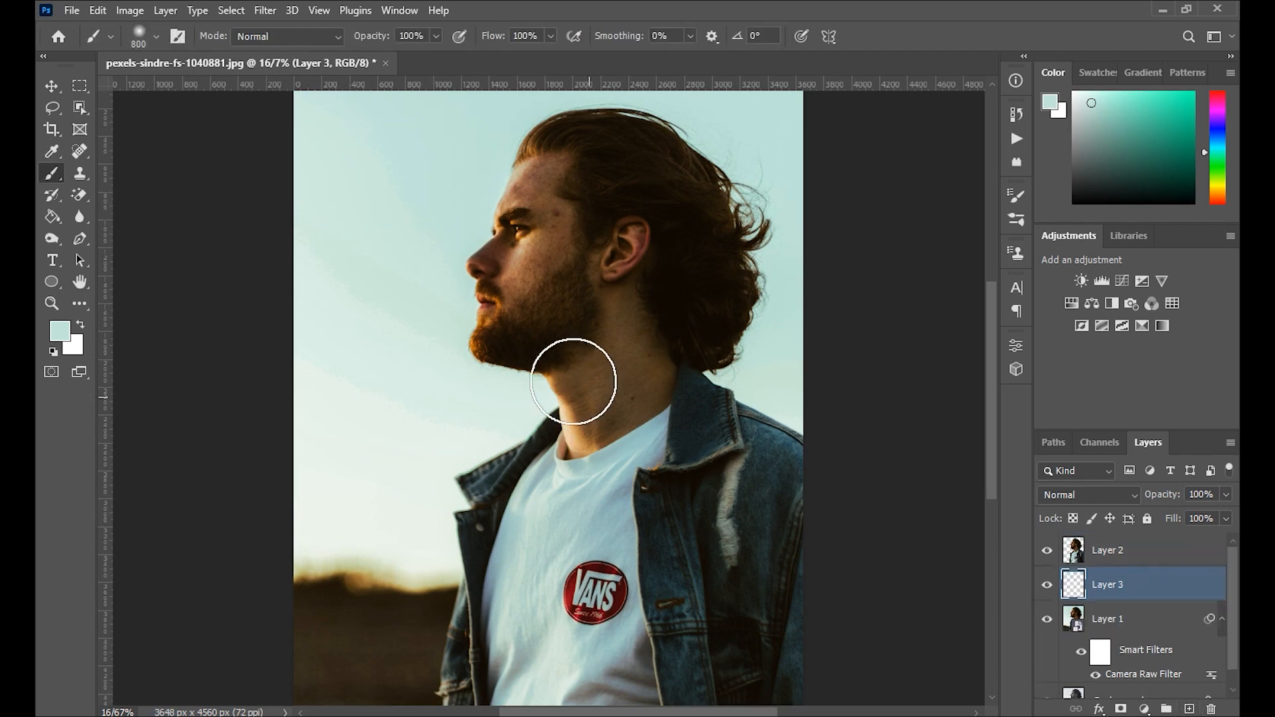
pyautogui.press(']')
pyautogui.press(']')
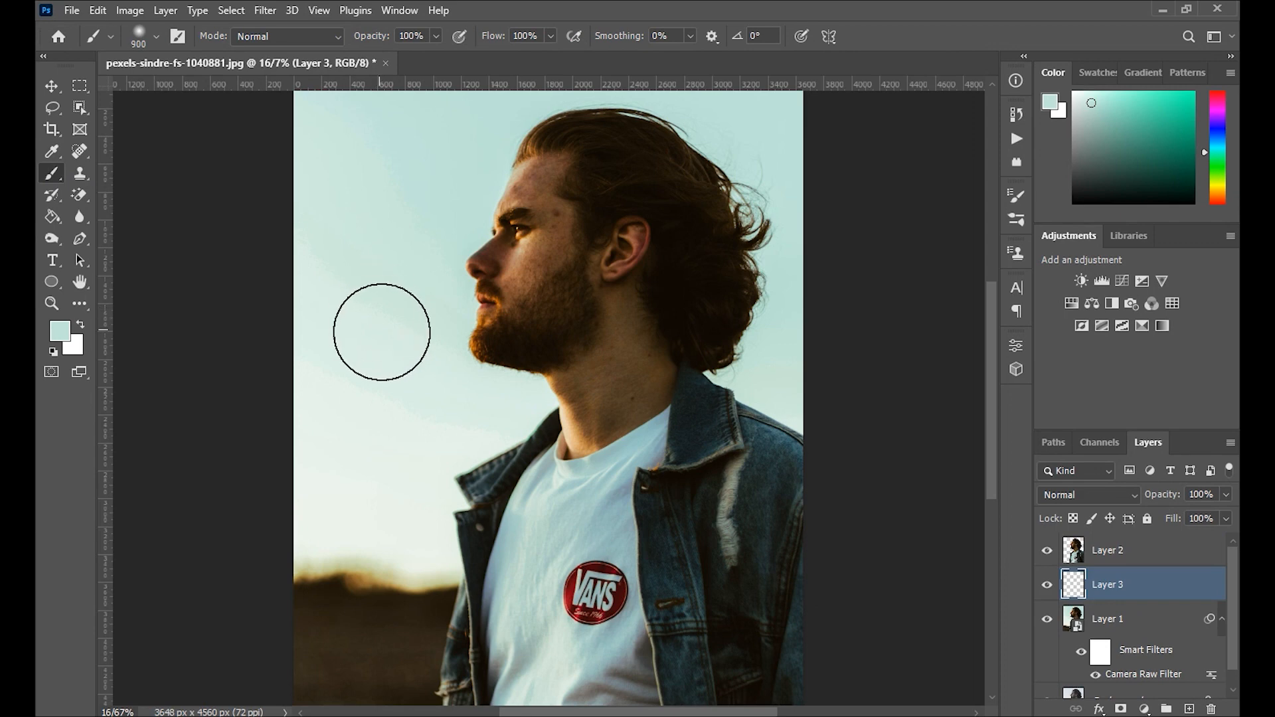
pyautogui.moveTo(415, 335)
pyautogui.mouseDown()
pyautogui.moveTo(300, 222)
pyautogui.moveTo(403, 263)
pyautogui.moveTo(294, 214)
pyautogui.moveTo(411, 374)
pyautogui.moveTo(473, 402)
pyautogui.moveTo(418, 436)
pyautogui.moveTo(403, 520)
pyautogui.moveTo(424, 523)
pyautogui.moveTo(317, 517)
pyautogui.moveTo(265, 456)
pyautogui.mouseUp()
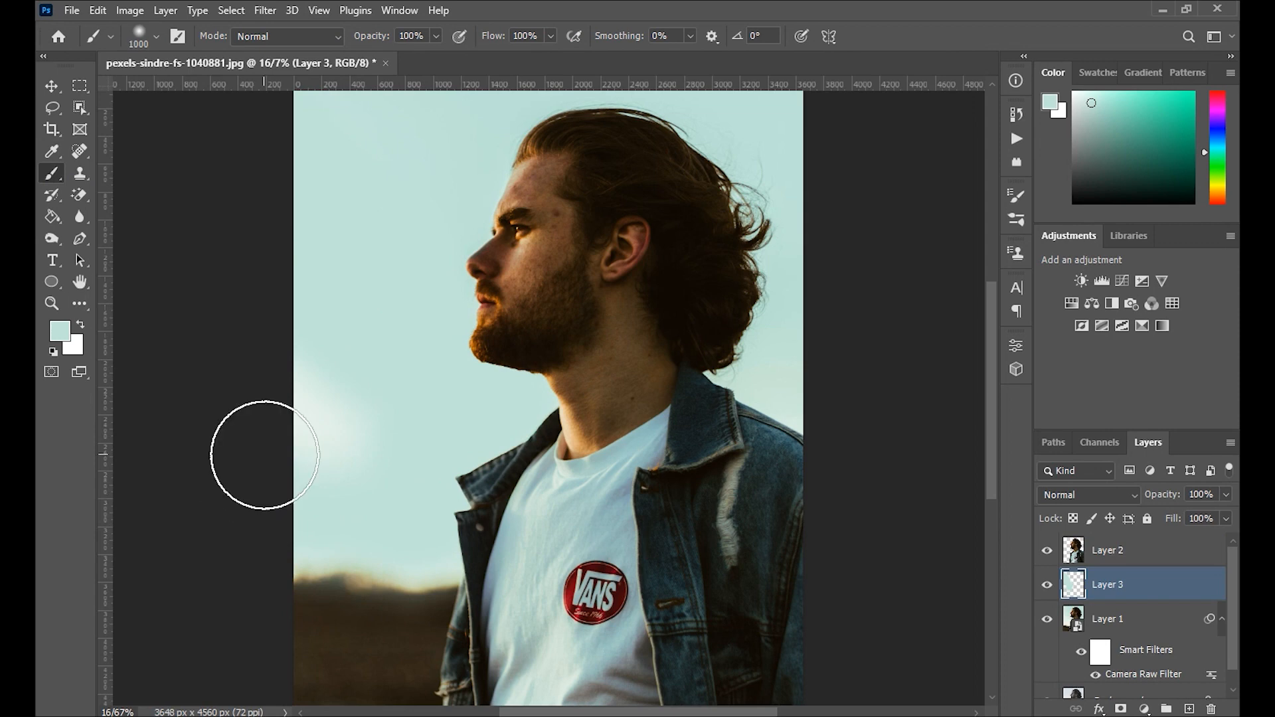
# - Undo the last brush stroke and repaint the sky in front of the man, enlarging the soft brush to 1500 px
pyautogui.hotkey('ctrl', 'z')
pyautogui.moveTo(373, 456); pyautogui.dragTo(299, 445)
pyautogui.press(']')
pyautogui.press(']')
pyautogui.press(']')
pyautogui.press(']')
pyautogui.press(']')
pyautogui.press(']')
pyautogui.press('[')
pyautogui.scroll(2, 613, 296)
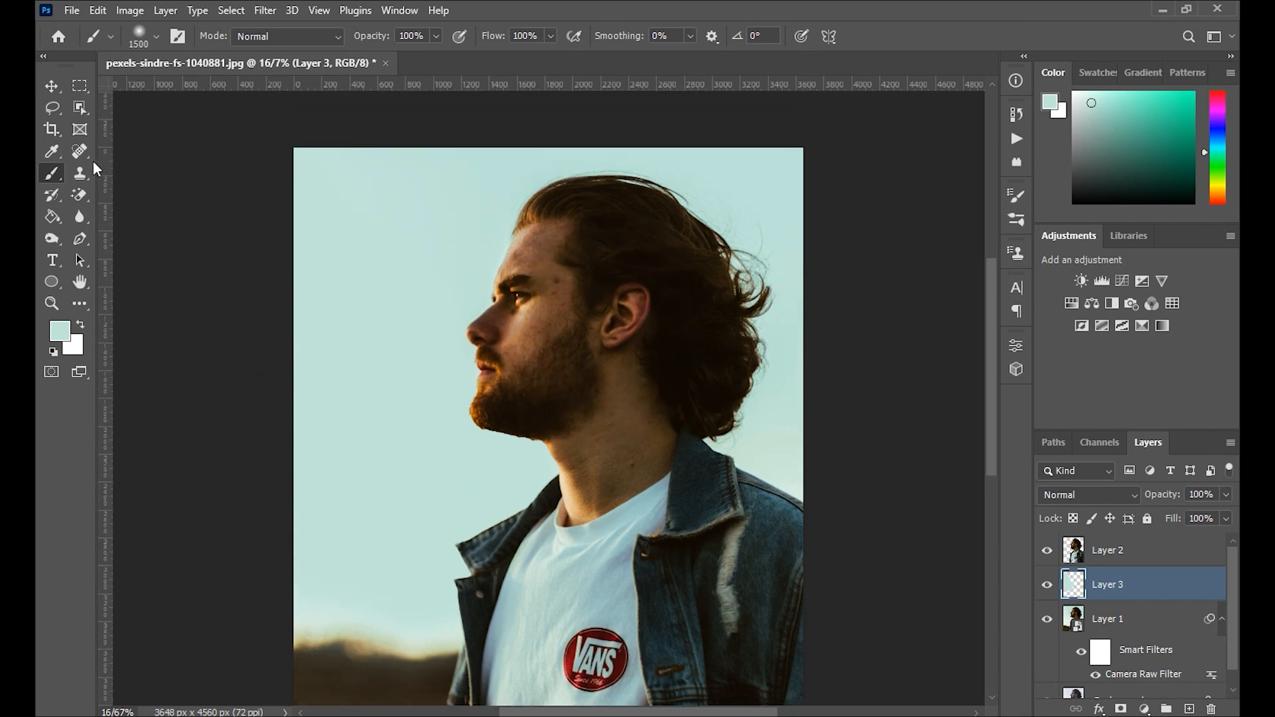
# - Resample the sky color and paint over the sky behind the man's head with a 1300 px brush
pyautogui.click(51, 151)
pyautogui.press('[')
pyautogui.press('[')
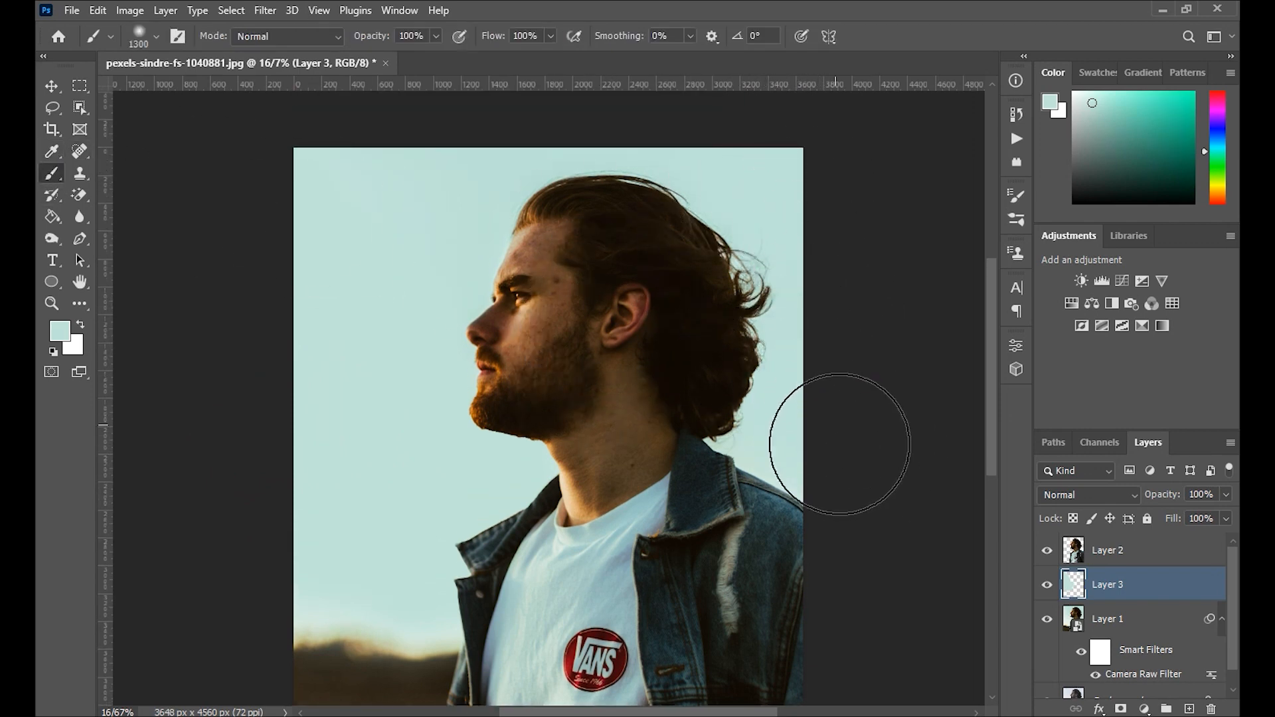
pyautogui.click(1105, 554)
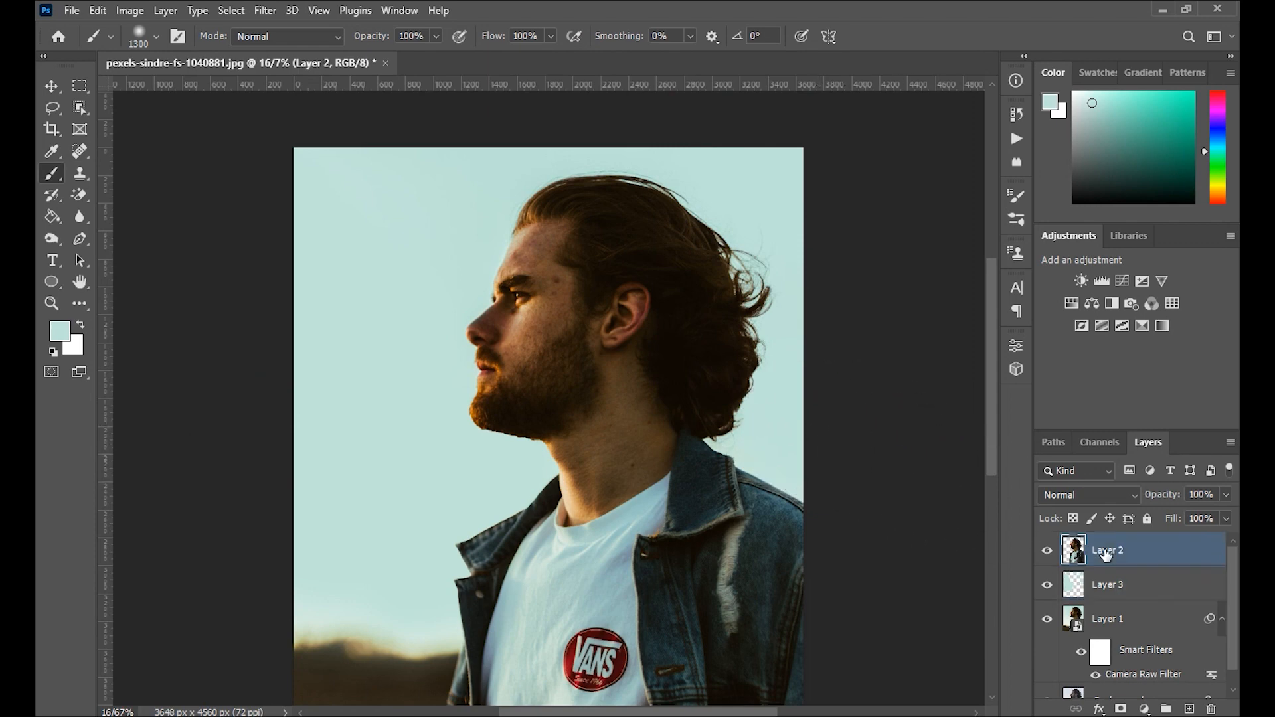
# - With Layer 3 active, sample the pale sky color above the horizon and blend the lower sky with a 700 px brush
pyautogui.click(1060, 575)
pyautogui.press('[')
pyautogui.keyDown('alt'); pyautogui.click(341, 550); pyautogui.keyUp('alt')
pyautogui.press('[')
pyautogui.press('[')
pyautogui.press('[')
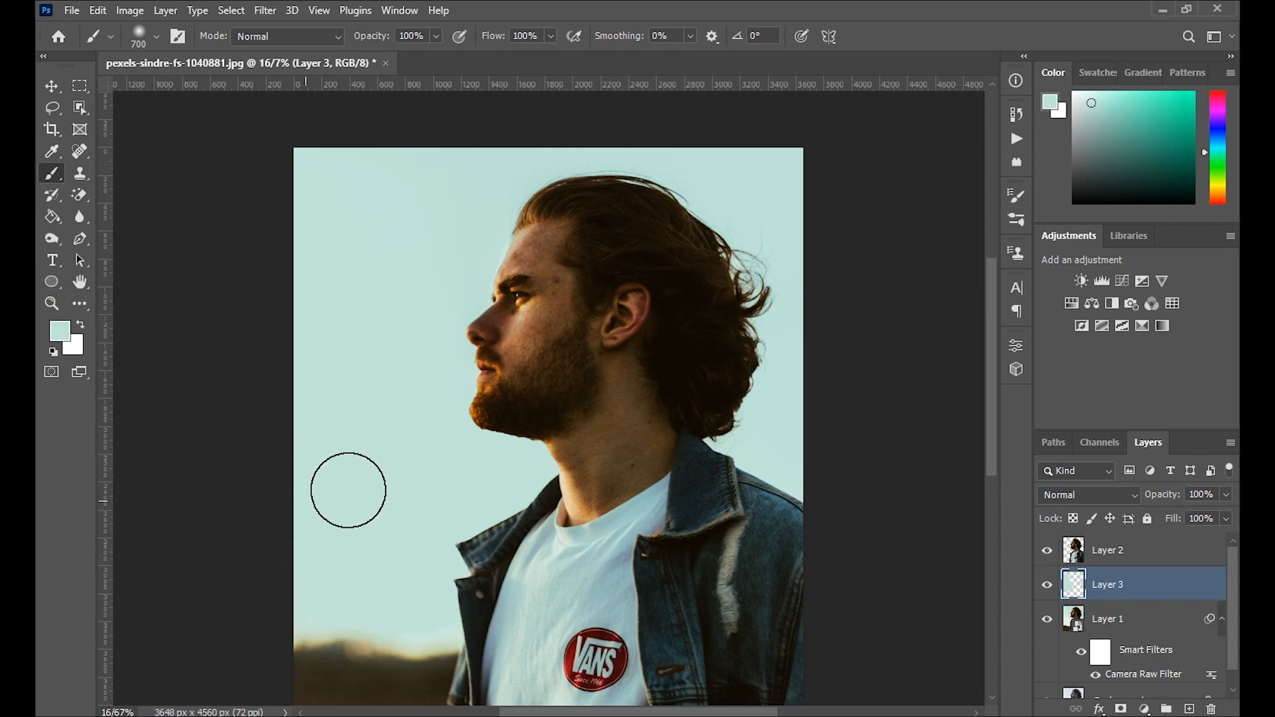
# - Stamp all visible layers into a new layer above Layer 2 and apply a Camera Raw vignetting of -29 to it
pyautogui.click(1112, 556)
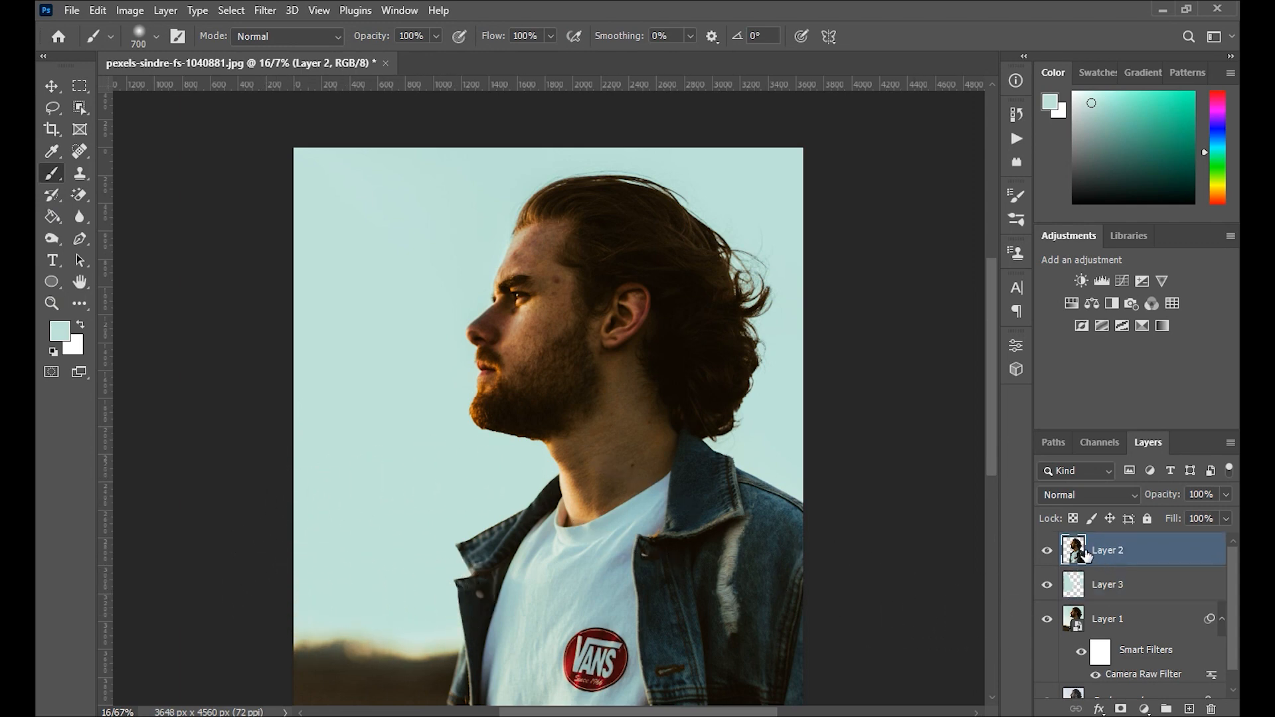
pyautogui.hotkey('ctrl', 'shift', 'alt', 'e')
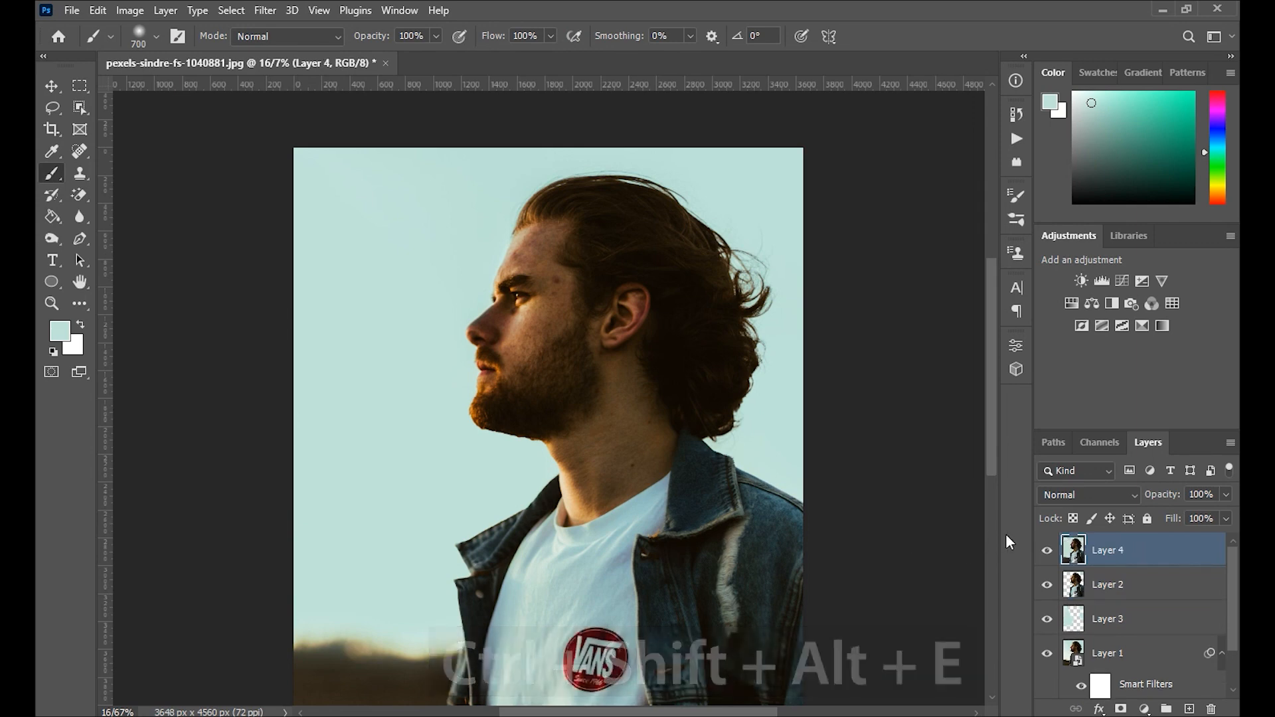
pyautogui.click(266, 11)
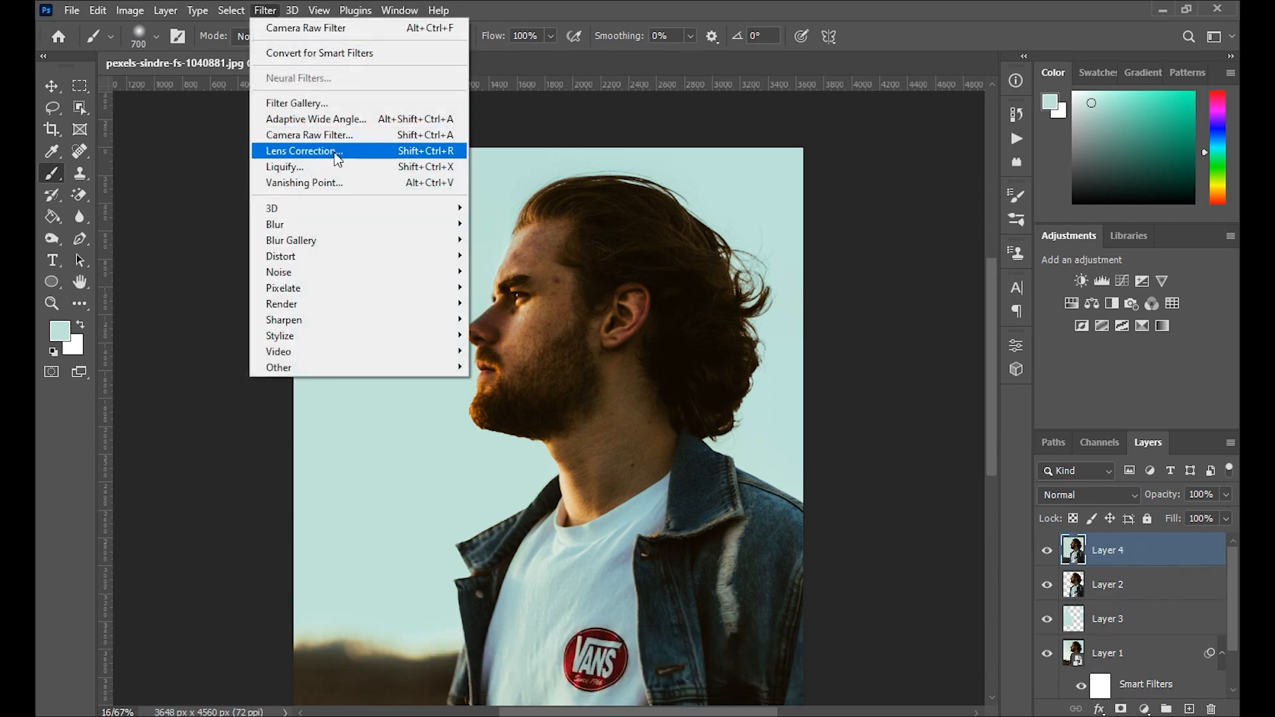
pyautogui.click(332, 136)
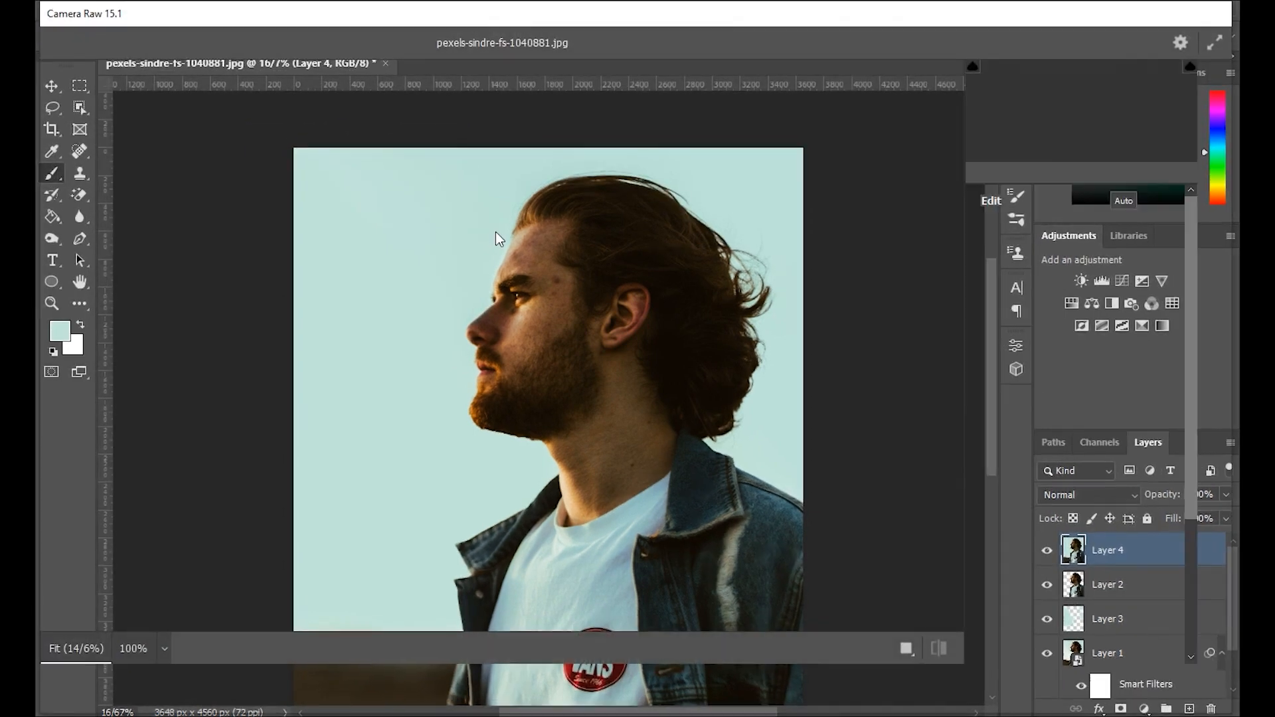
pyautogui.click(990, 503)
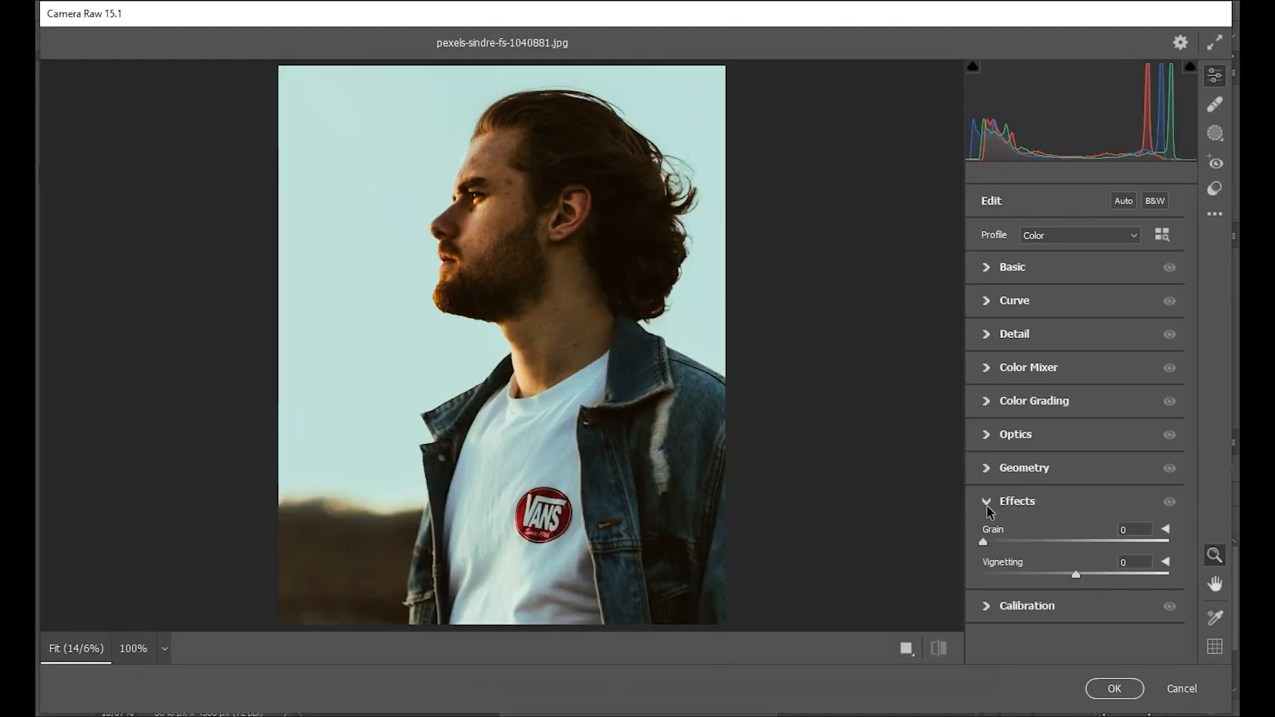
pyautogui.moveTo(1076, 574); pyautogui.dragTo(1050, 579)
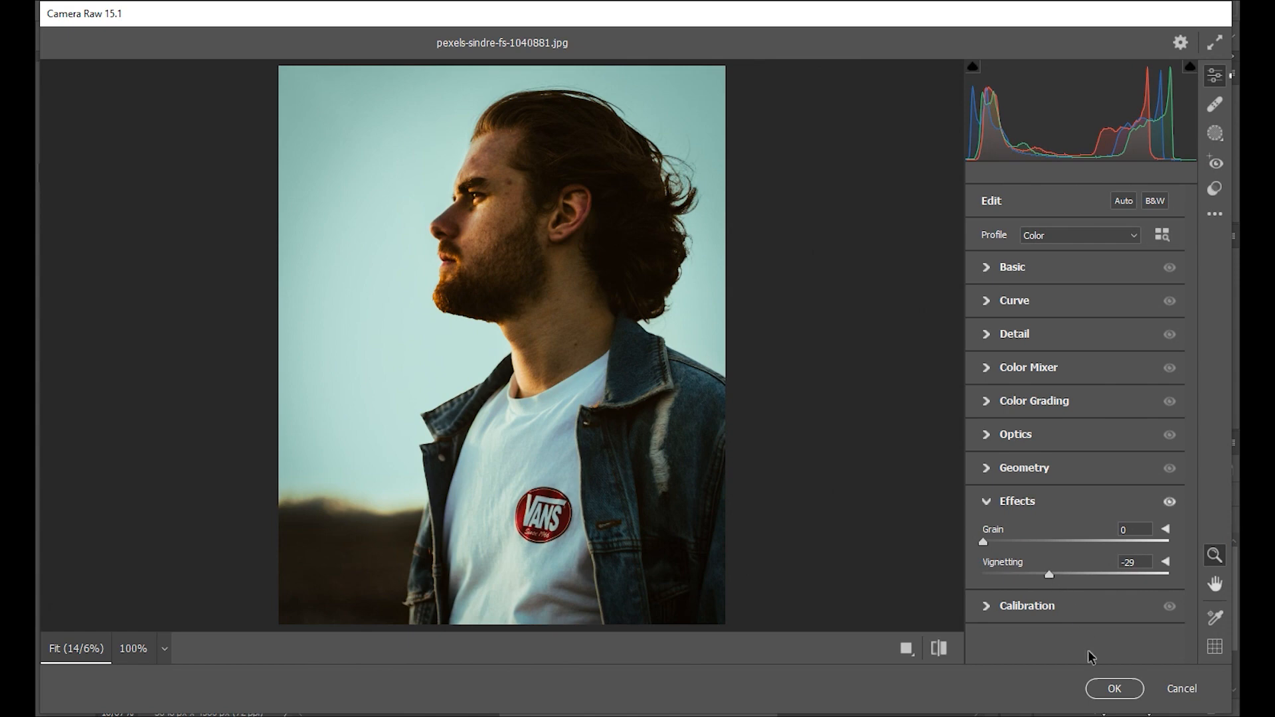
pyautogui.click(1112, 687)
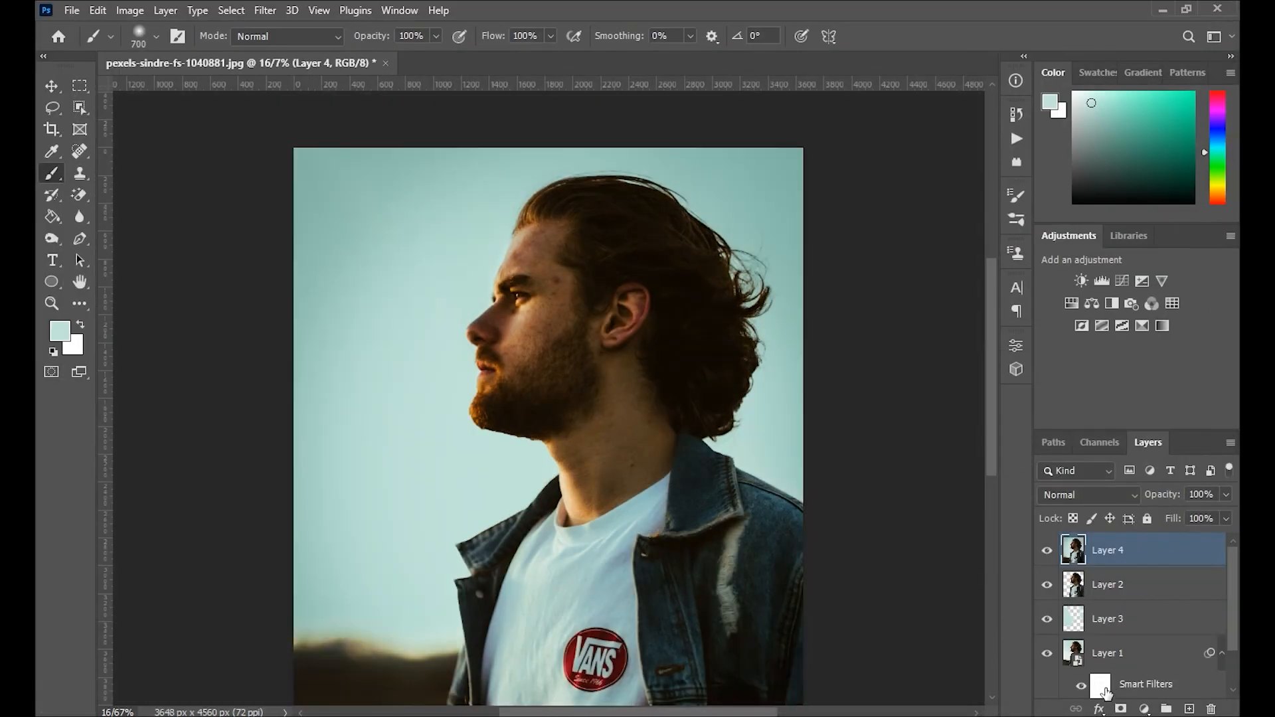
# - Compare the finished grade with the original photo by toggling the visibility of every layer except Background
pyautogui.scroll(-2, 1095, 654)
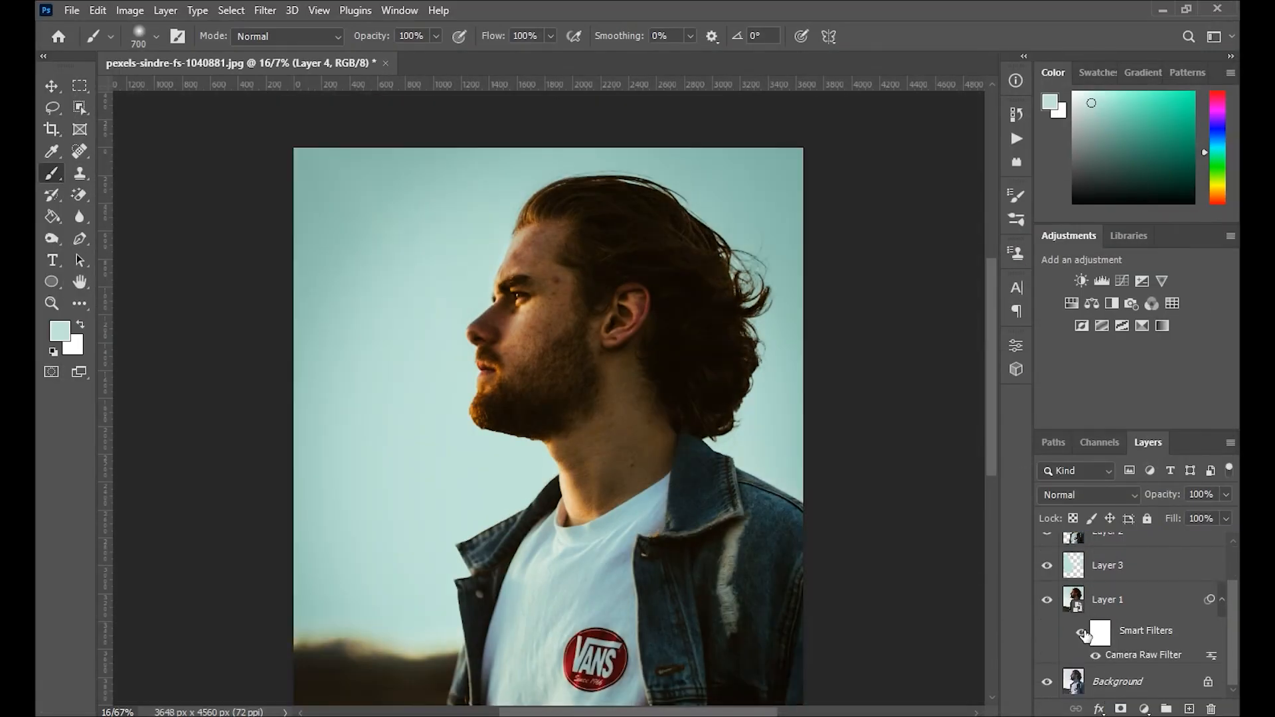
pyautogui.hotkey('ctrl', '-')
pyautogui.hotkey('ctrl', '+')
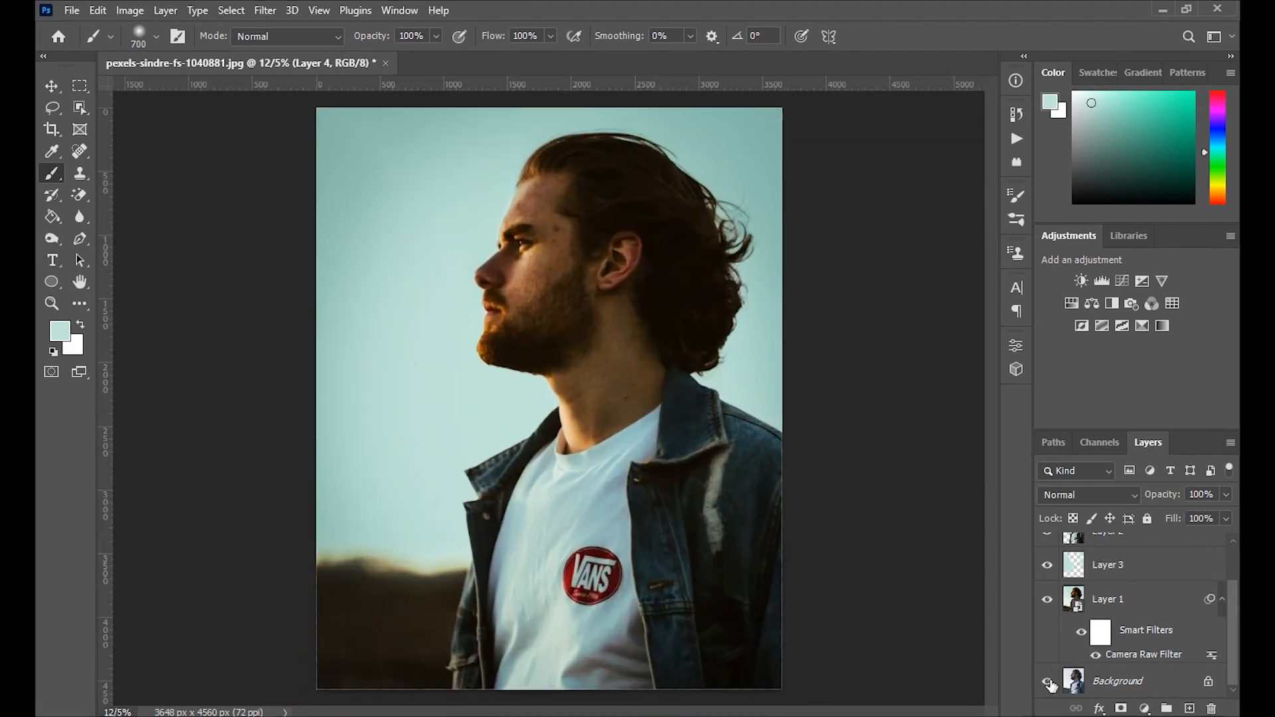
pyautogui.keyDown('alt'); pyautogui.click(1047, 684); pyautogui.keyUp('alt')
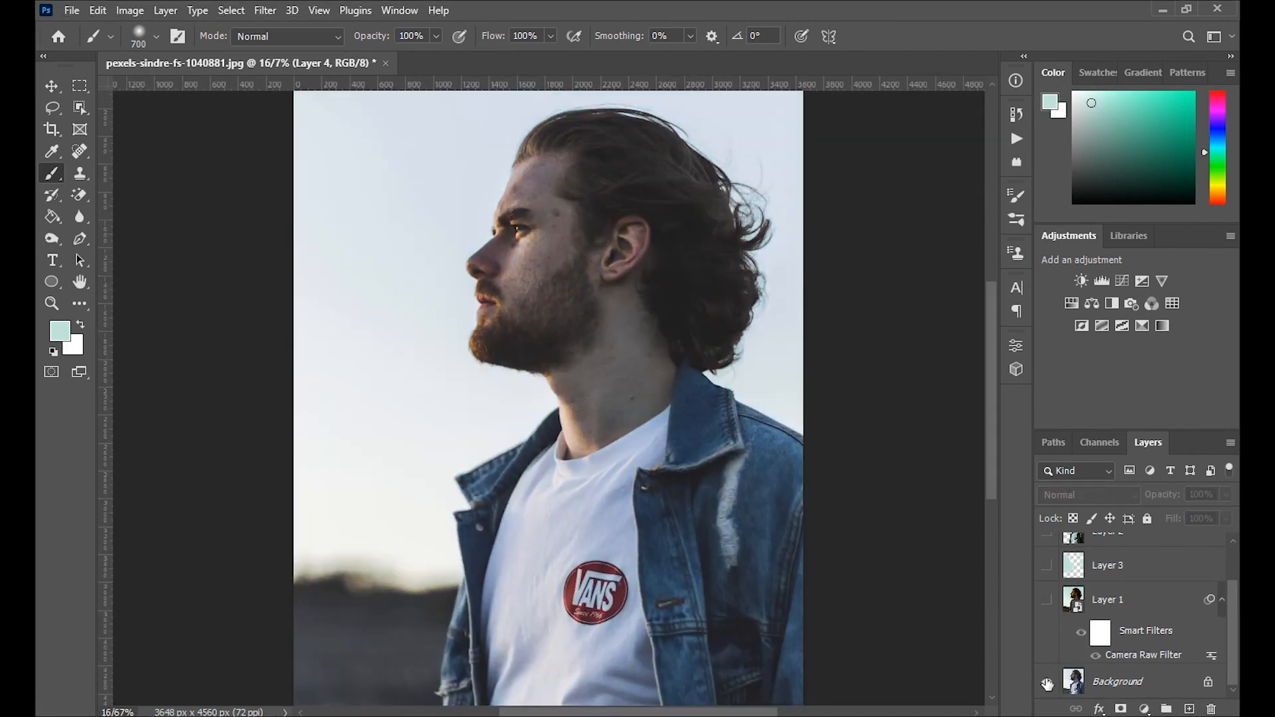
pyautogui.keyDown('alt'); pyautogui.click(1046, 684); pyautogui.keyUp('alt')
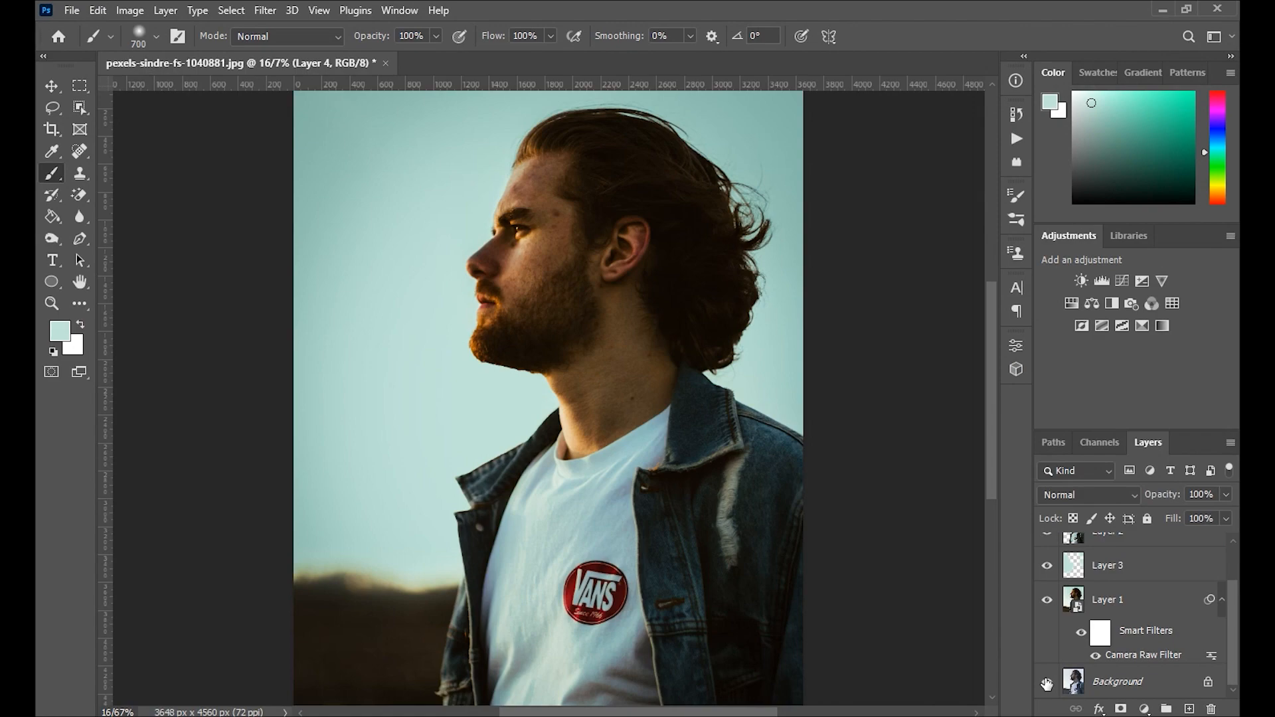
pyautogui.keyDown('alt'); pyautogui.click(1047, 684); pyautogui.keyUp('alt')
pyautogui.keyDown('alt'); pyautogui.click(1047, 684); pyautogui.keyUp('alt')
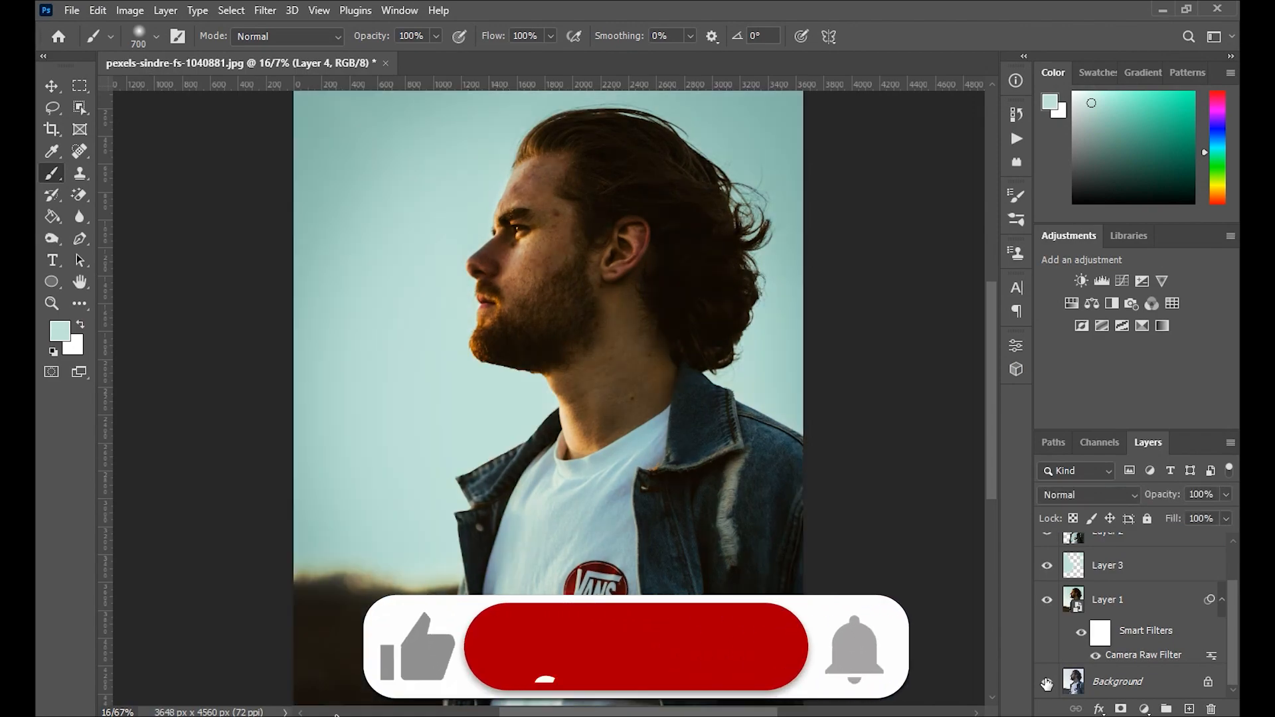